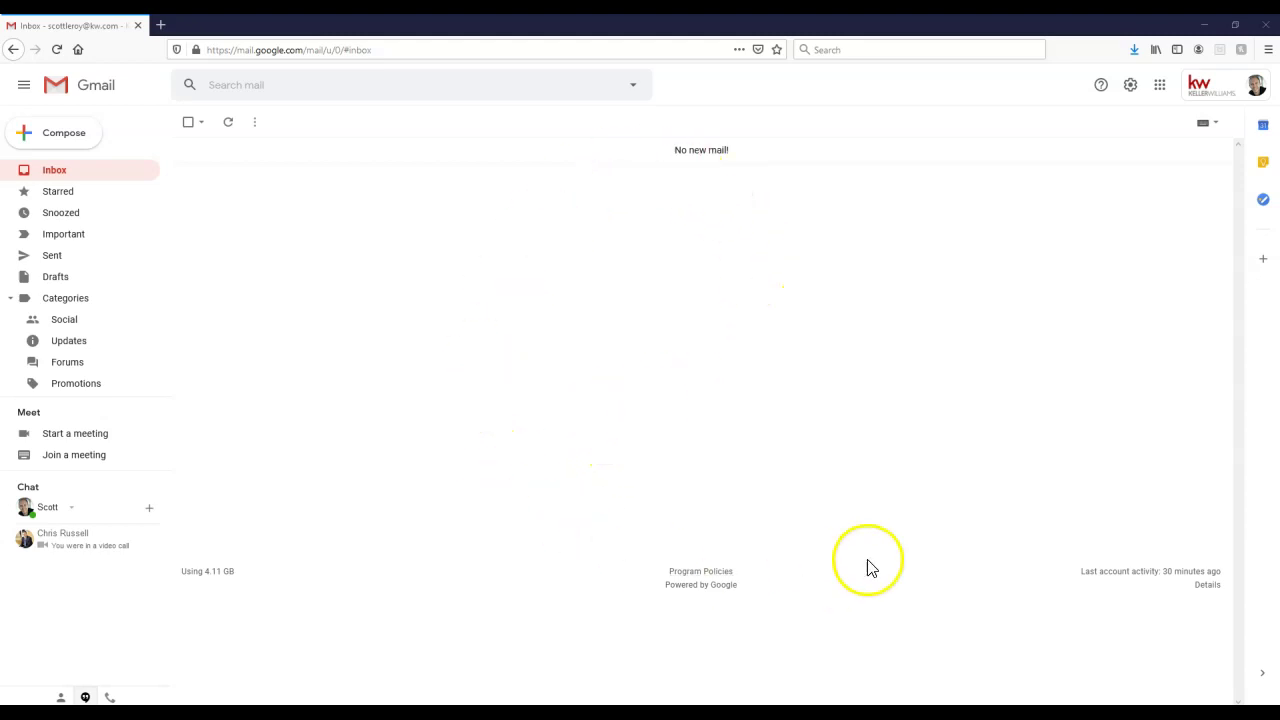
- Open Gmail's full settings from quick settings and scroll the General tab to Signature
{"action": "left_click", "coordinate": [1134, 93]}
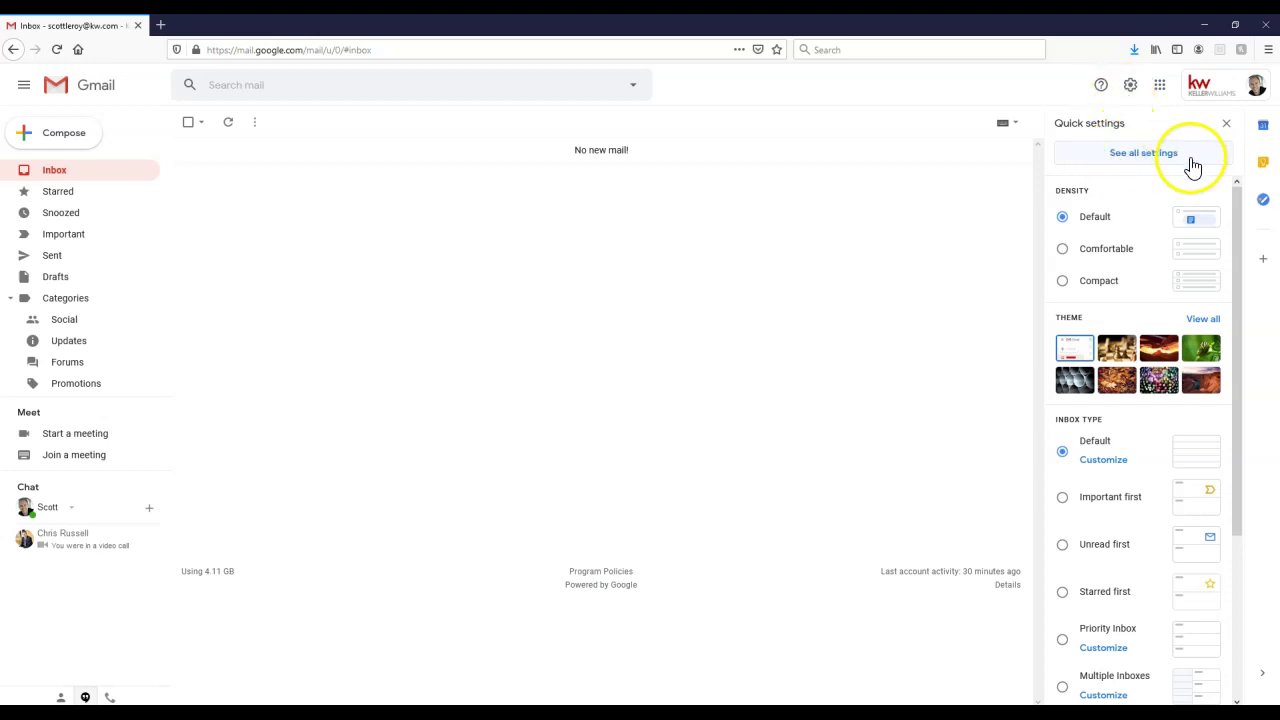
{"action": "left_click", "coordinate": [1144, 156]}
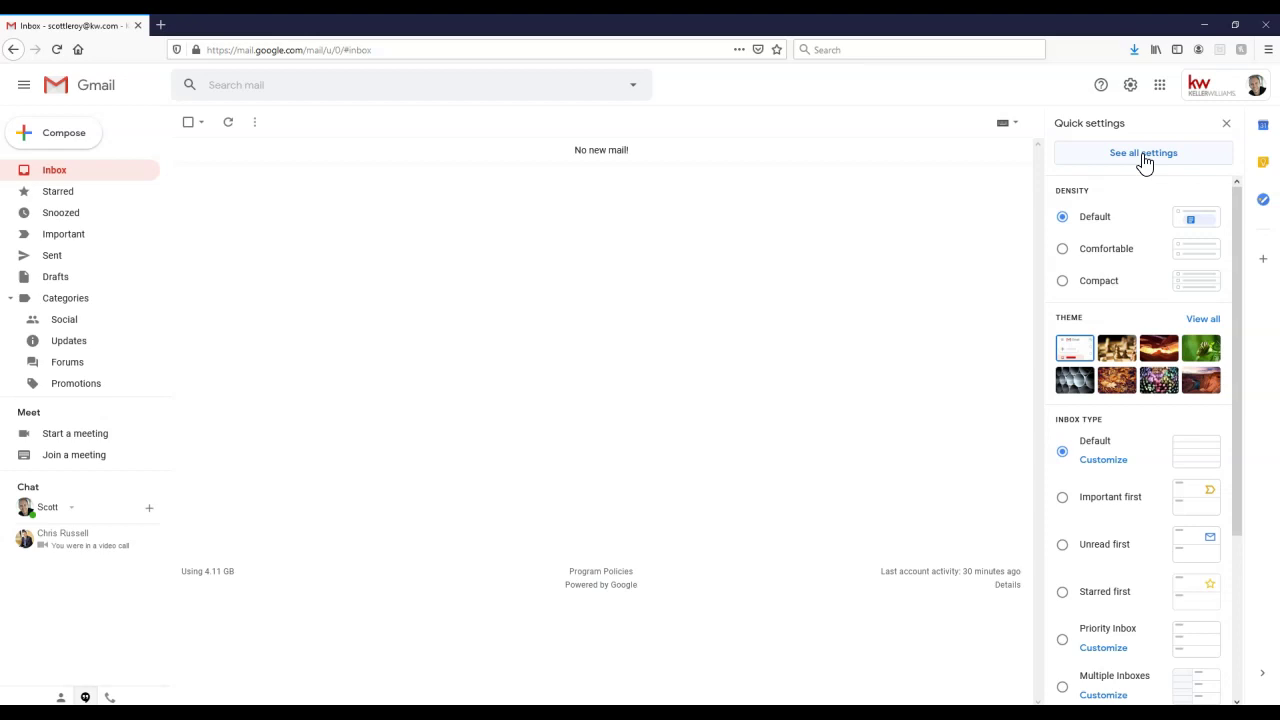
{"action": "left_click", "coordinate": [1144, 155]}
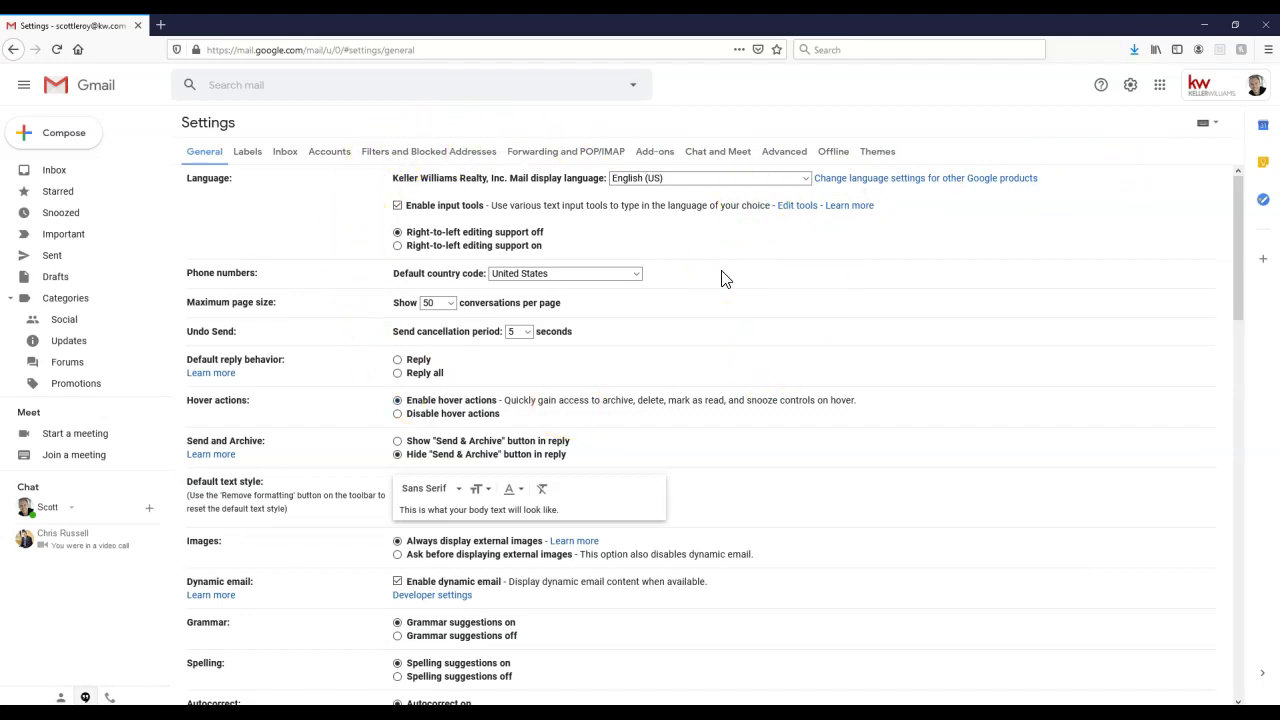
{"action": "scroll", "coordinate": [725, 279], "scroll_direction": "down", "scroll_amount": 5}
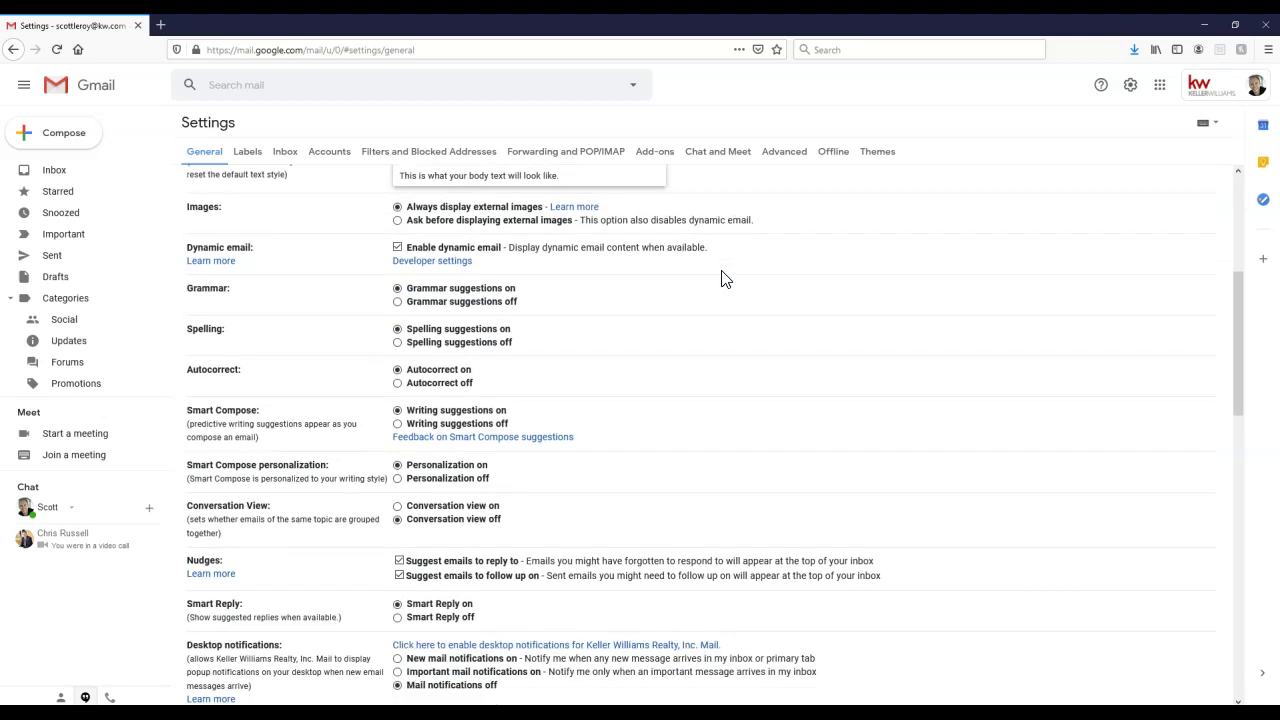
{"action": "scroll", "coordinate": [725, 279], "scroll_direction": "down", "scroll_amount": 5}
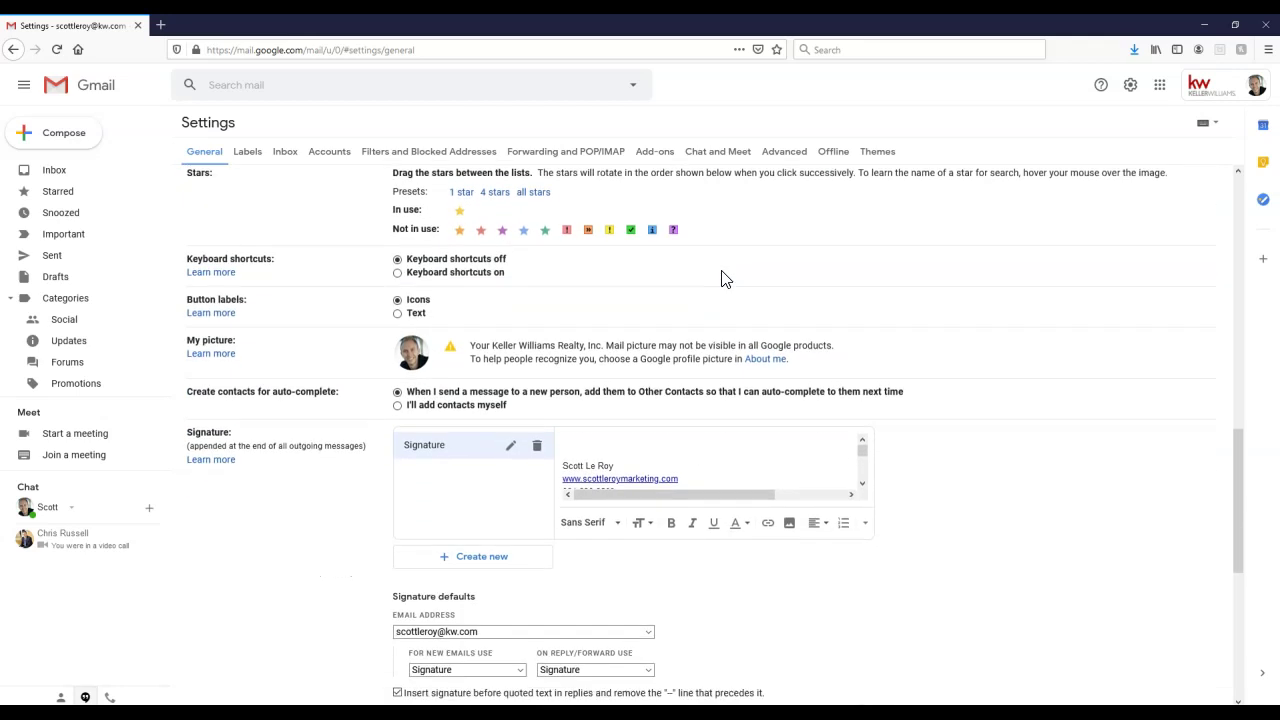
{"action": "scroll", "coordinate": [725, 279], "scroll_direction": "down", "scroll_amount": 1}
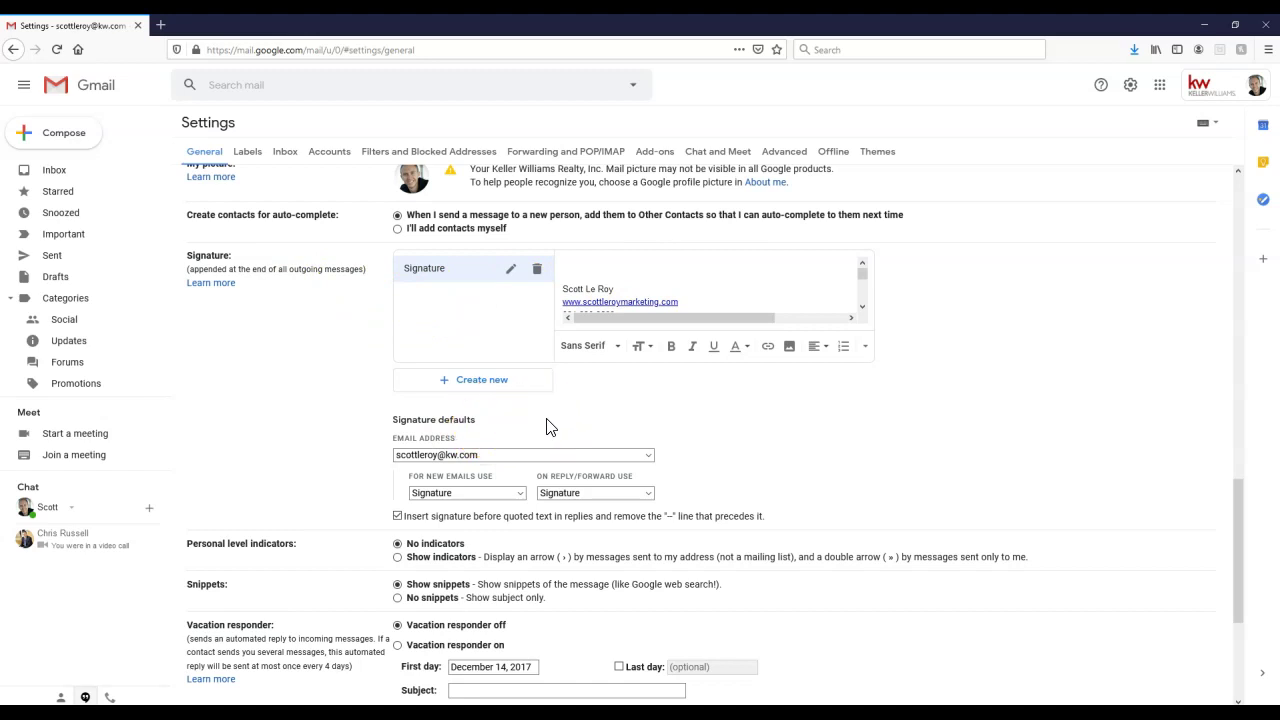
- Delete the existing signature
{"action": "left_click", "coordinate": [506, 262]}
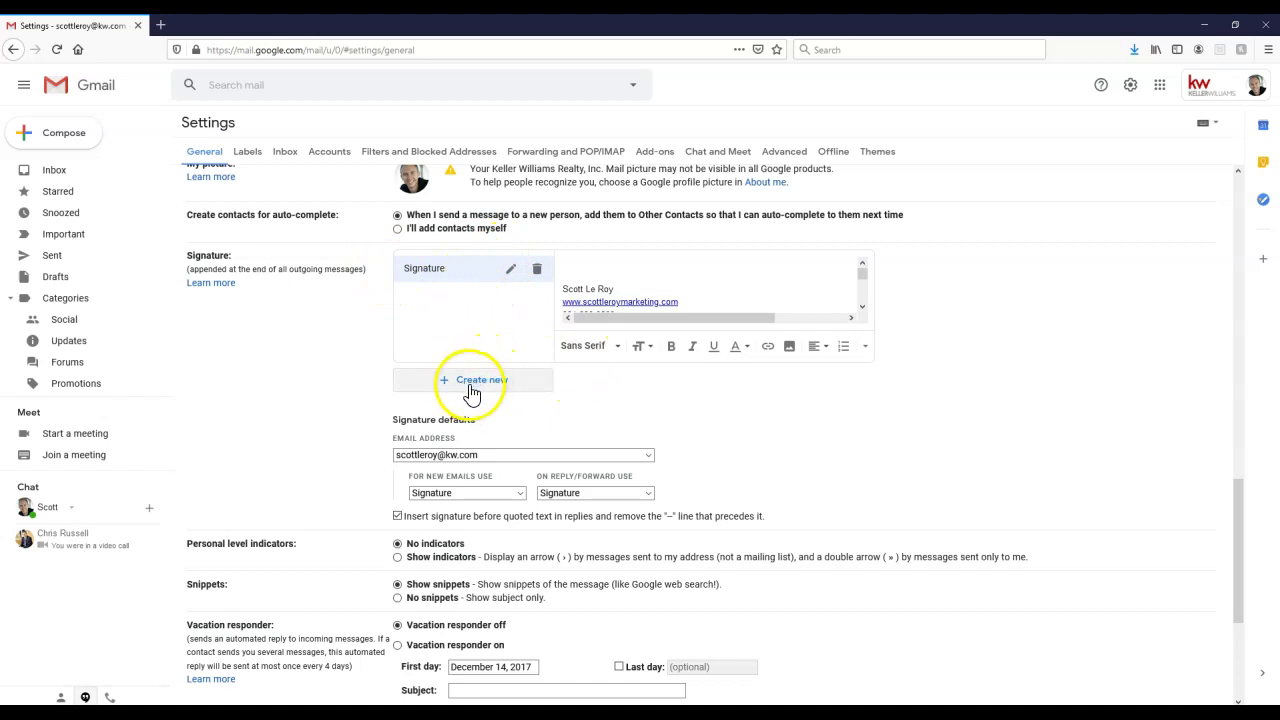
{"action": "left_click", "coordinate": [537, 268]}
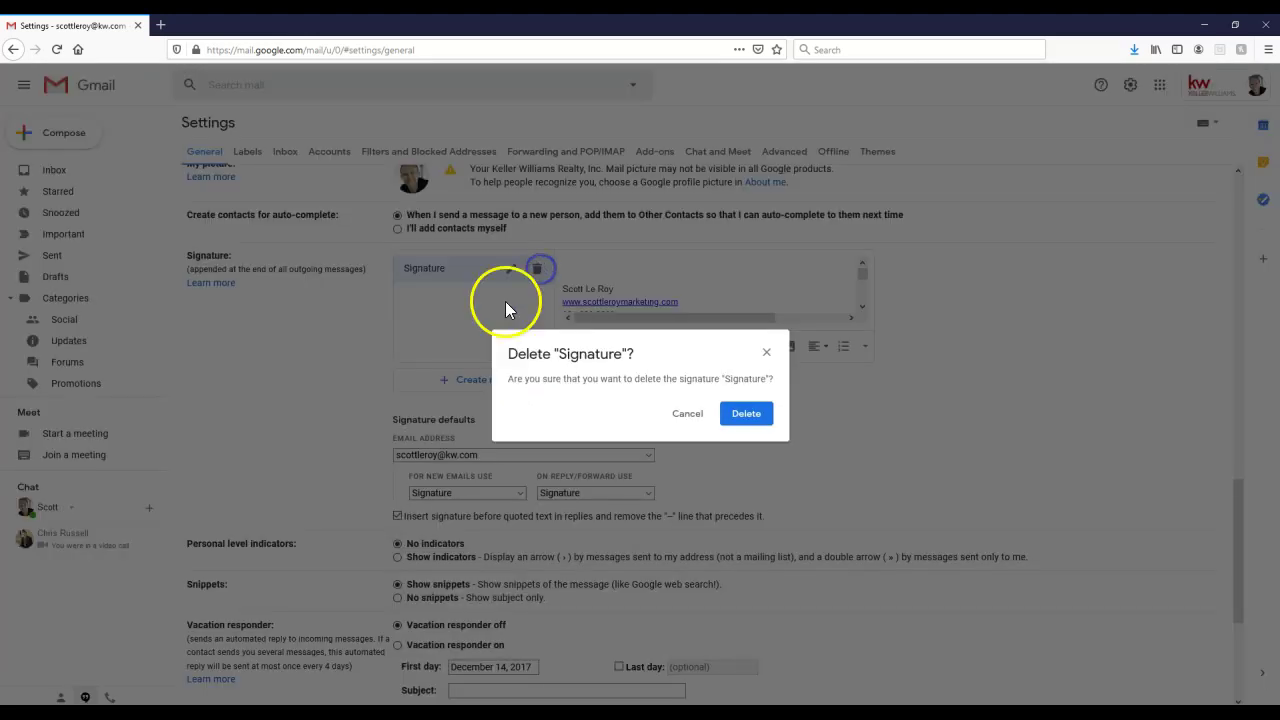
{"action": "left_click", "coordinate": [740, 415]}
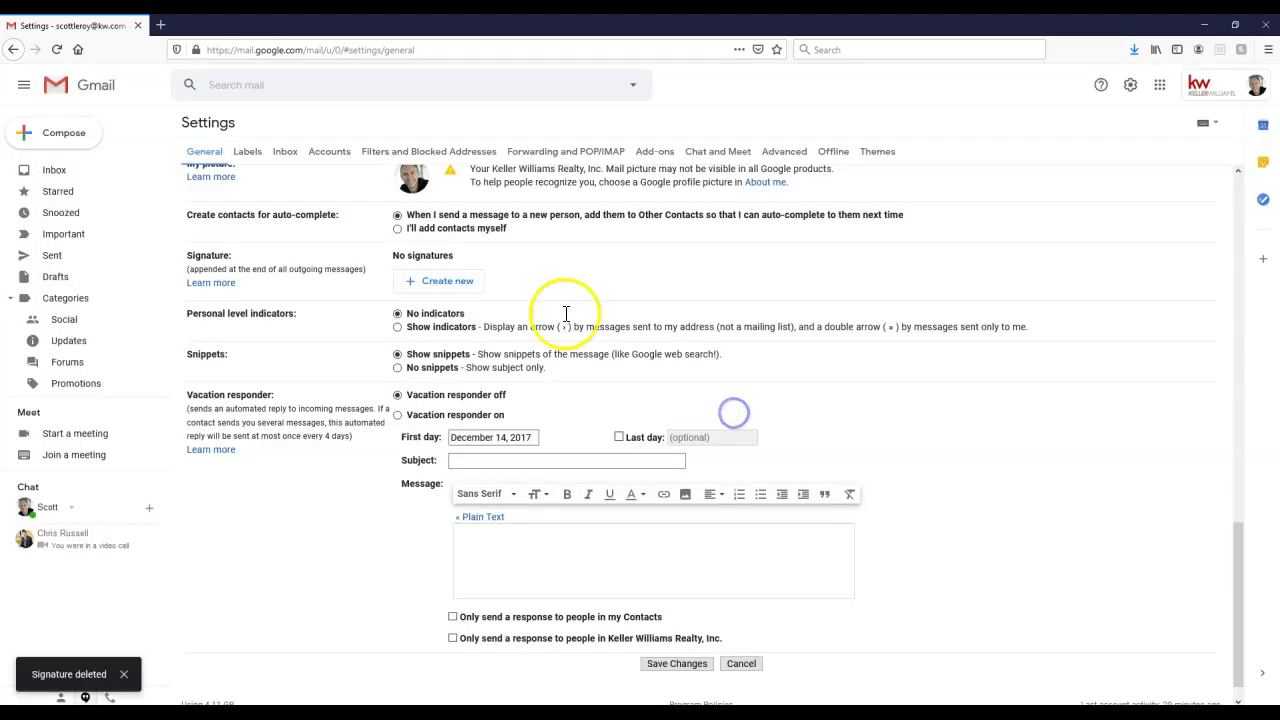
- Create a new empty signature named 'Signature'
{"action": "left_click", "coordinate": [468, 287]}
{"action": "type", "text": "Signature"}
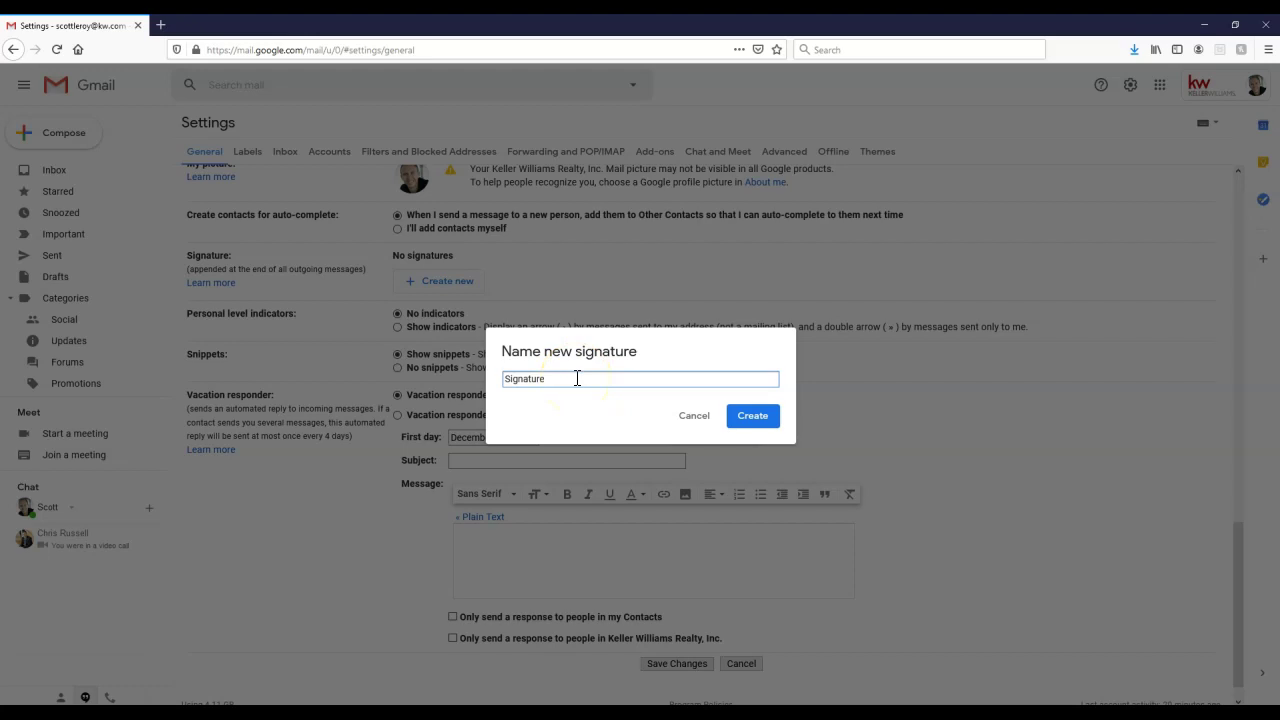
{"action": "left_click", "coordinate": [765, 415]}
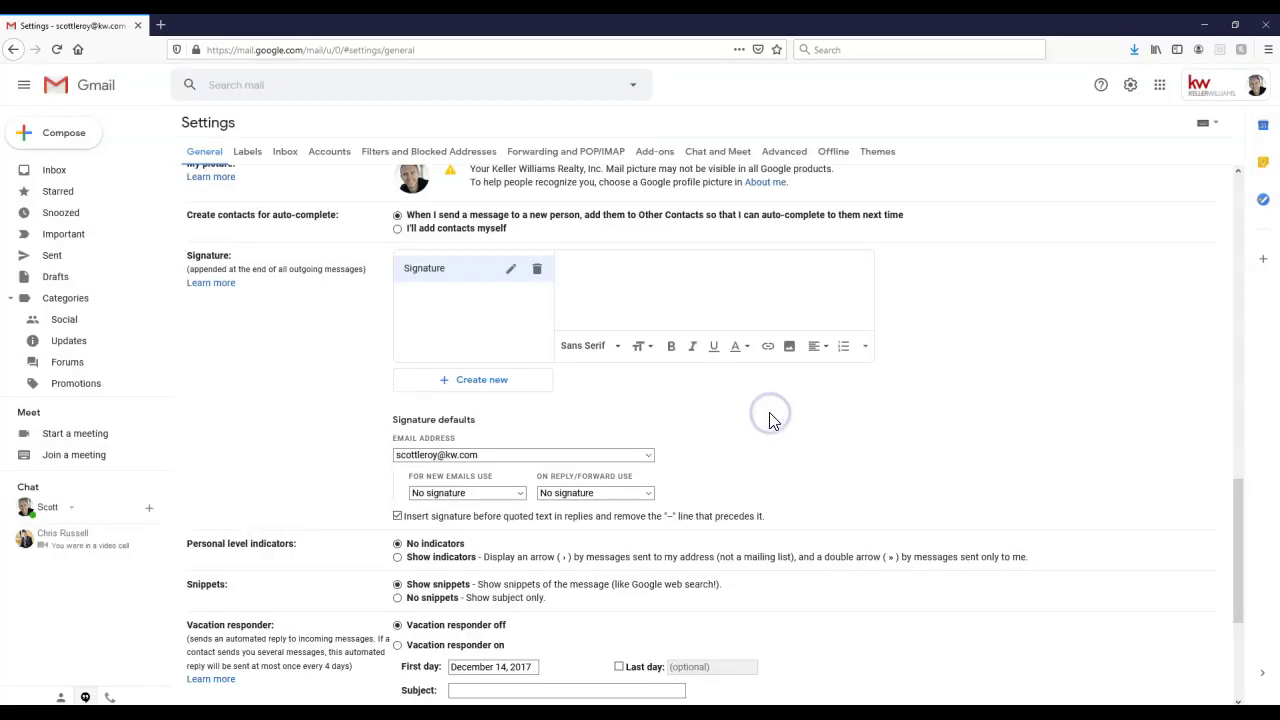
- Upload the banner image 01kwemlsig_1_original.jpg from the computer into the signature
{"action": "left_click", "coordinate": [789, 348]}
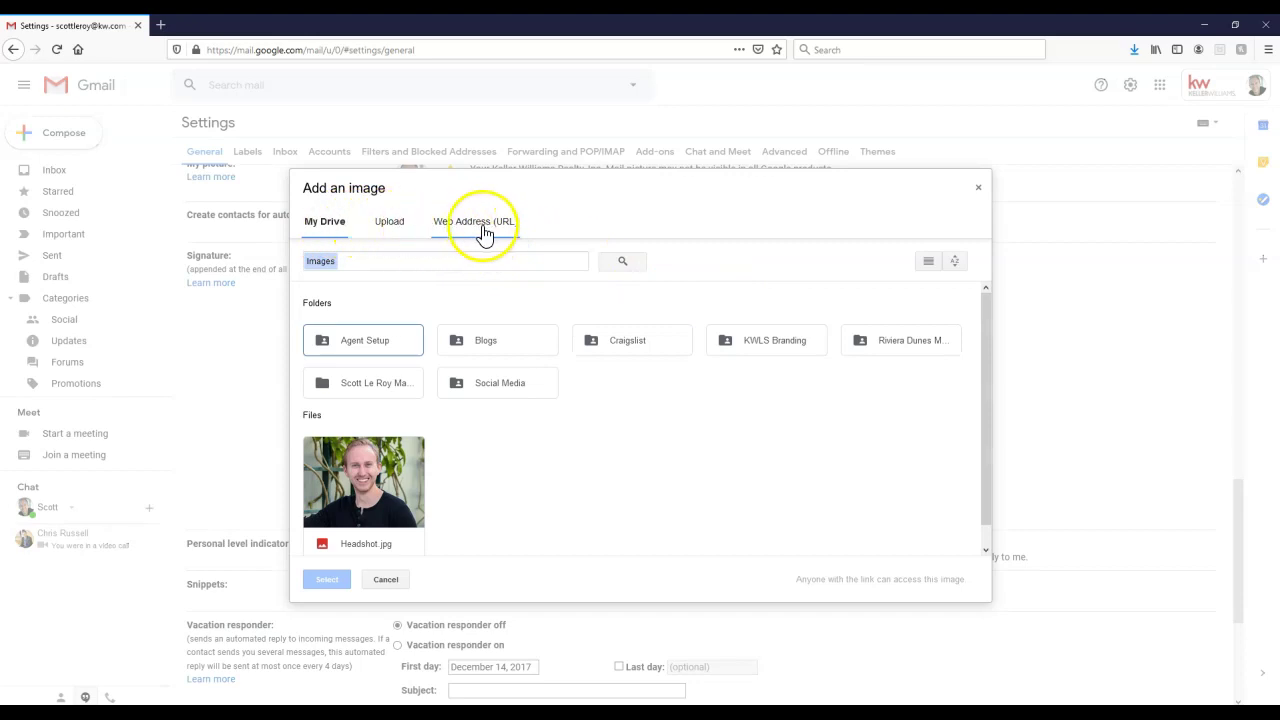
{"action": "left_click", "coordinate": [395, 227]}
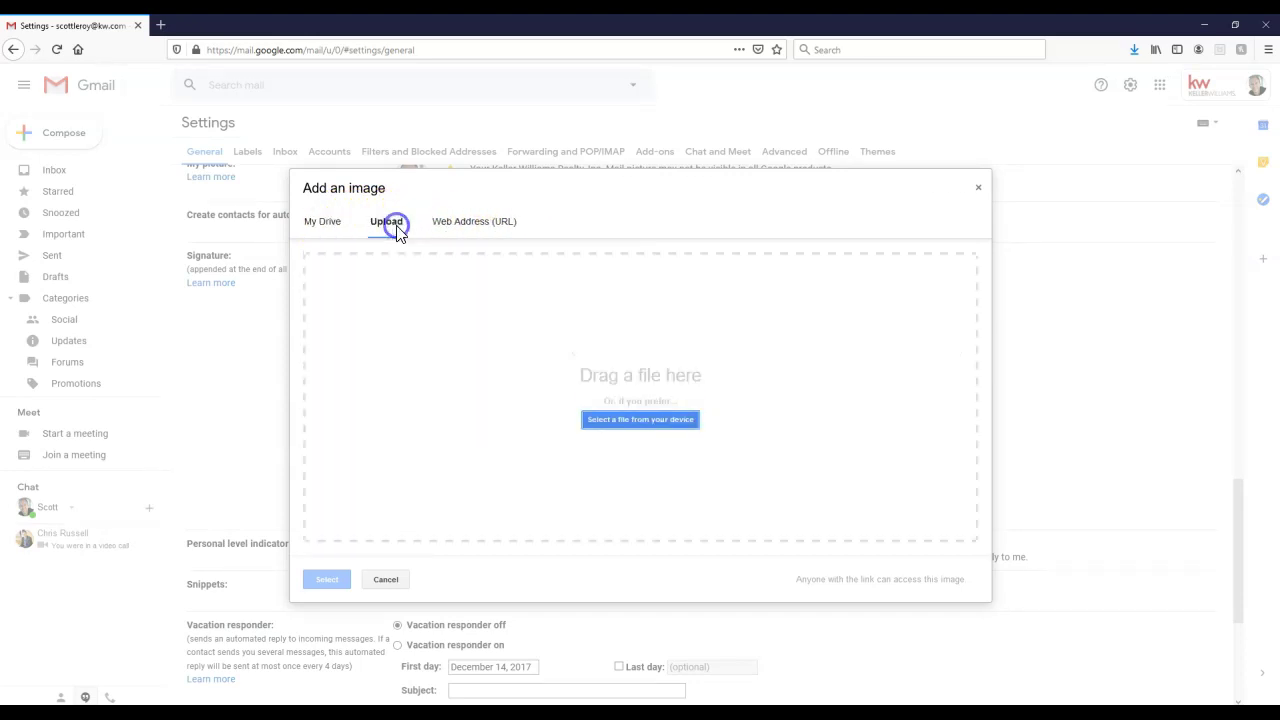
{"action": "left_click", "coordinate": [620, 425]}
{"action": "double_click", "coordinate": [158, 139]}
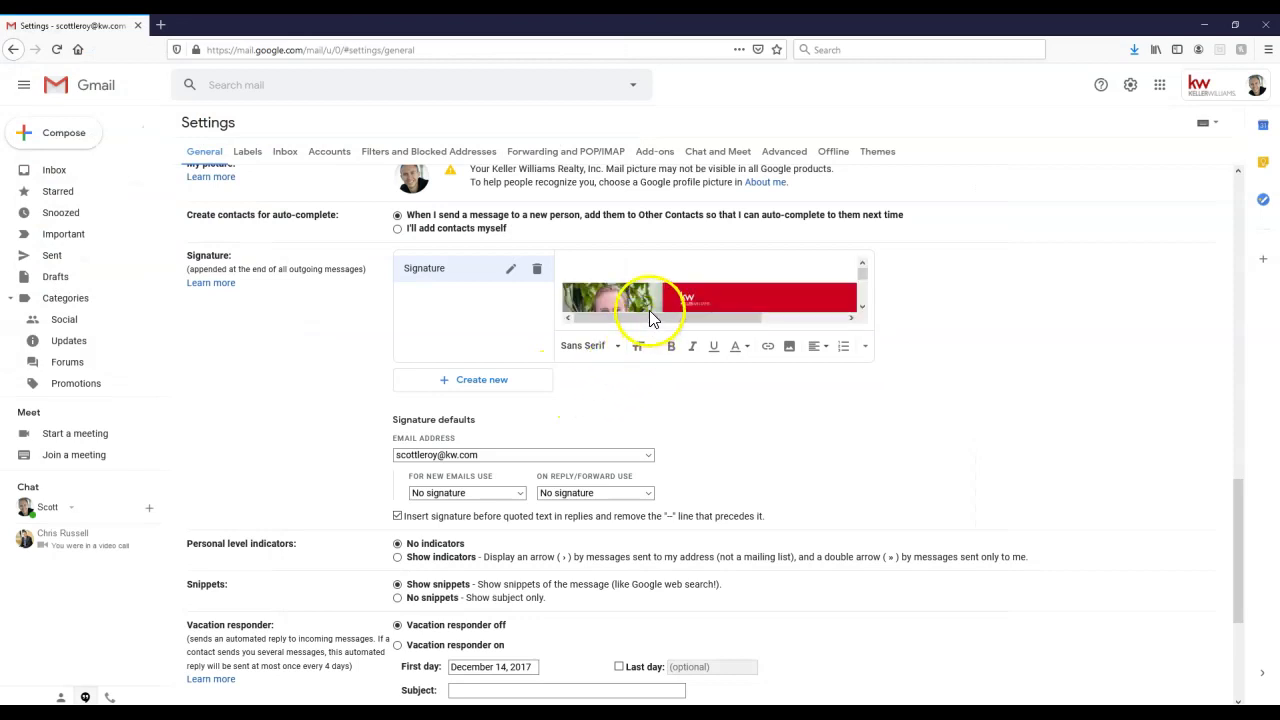
{"action": "scroll", "coordinate": [660, 300], "scroll_direction": "down", "scroll_amount": 3}
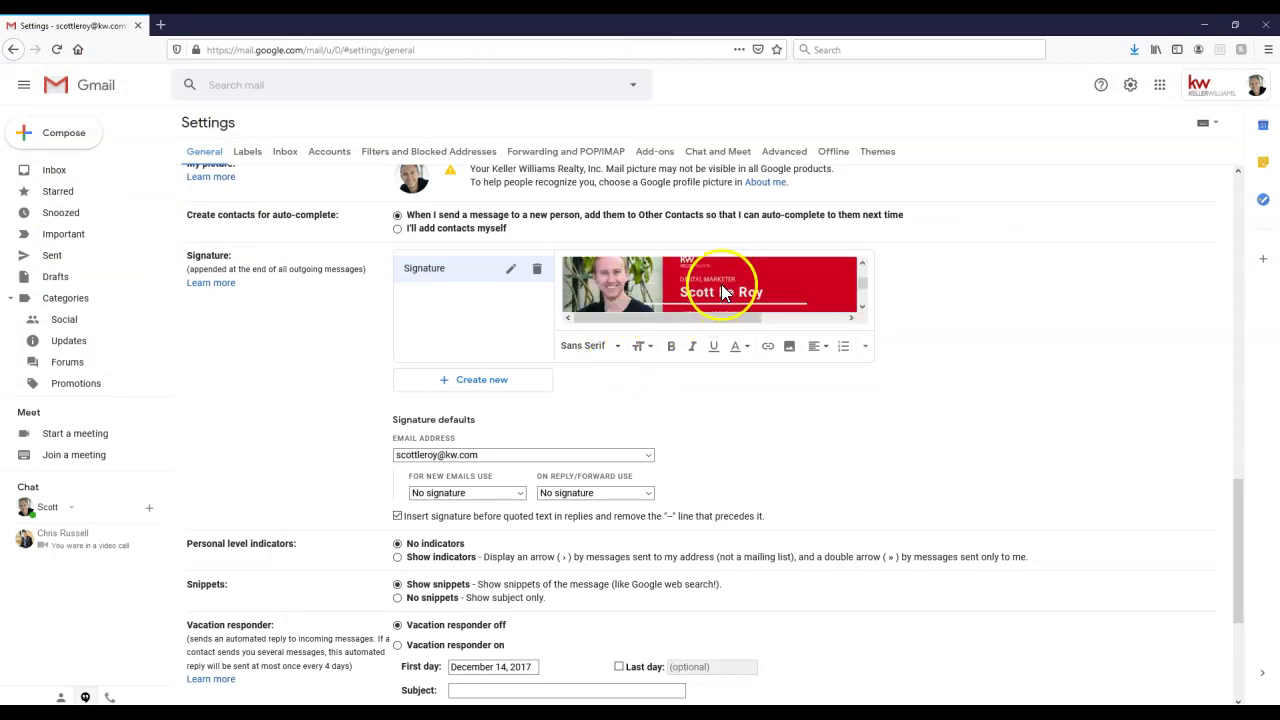
{"action": "scroll", "coordinate": [721, 290], "scroll_direction": "down", "scroll_amount": 5}
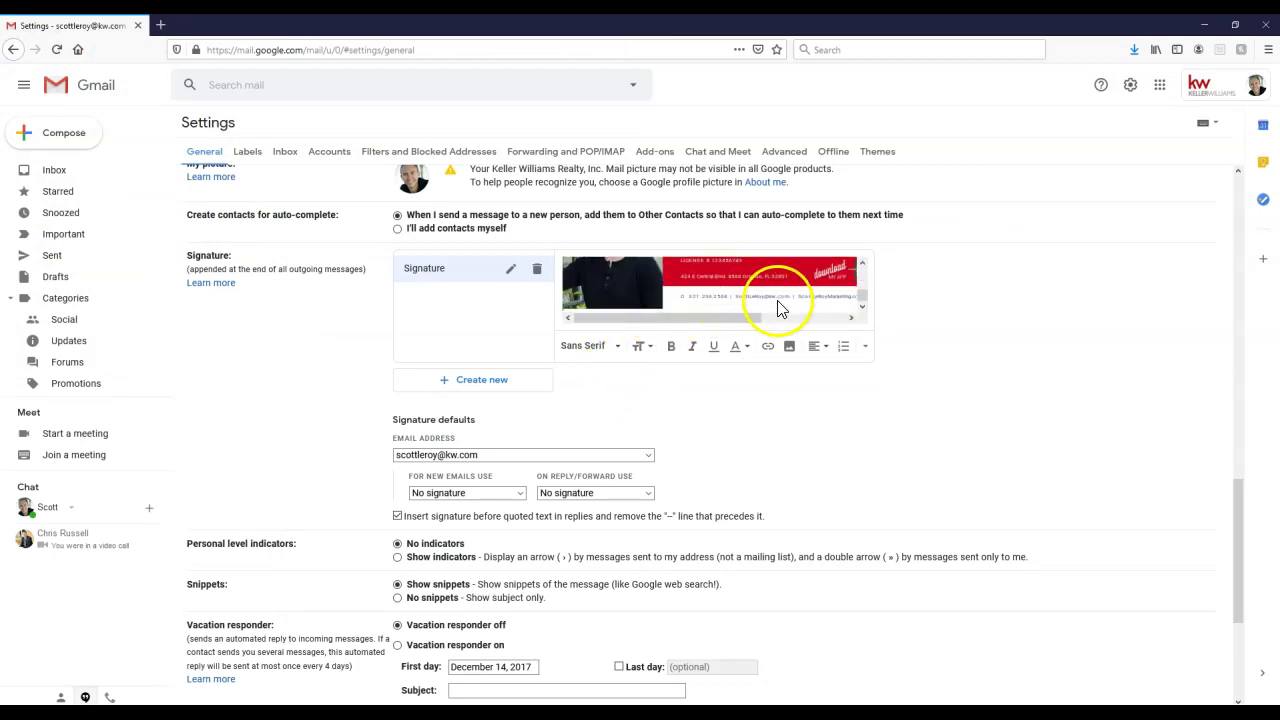
{"action": "scroll", "coordinate": [714, 300], "scroll_direction": "down", "scroll_amount": 1}
{"action": "scroll", "coordinate": [686, 266], "scroll_direction": "up", "scroll_amount": 3}
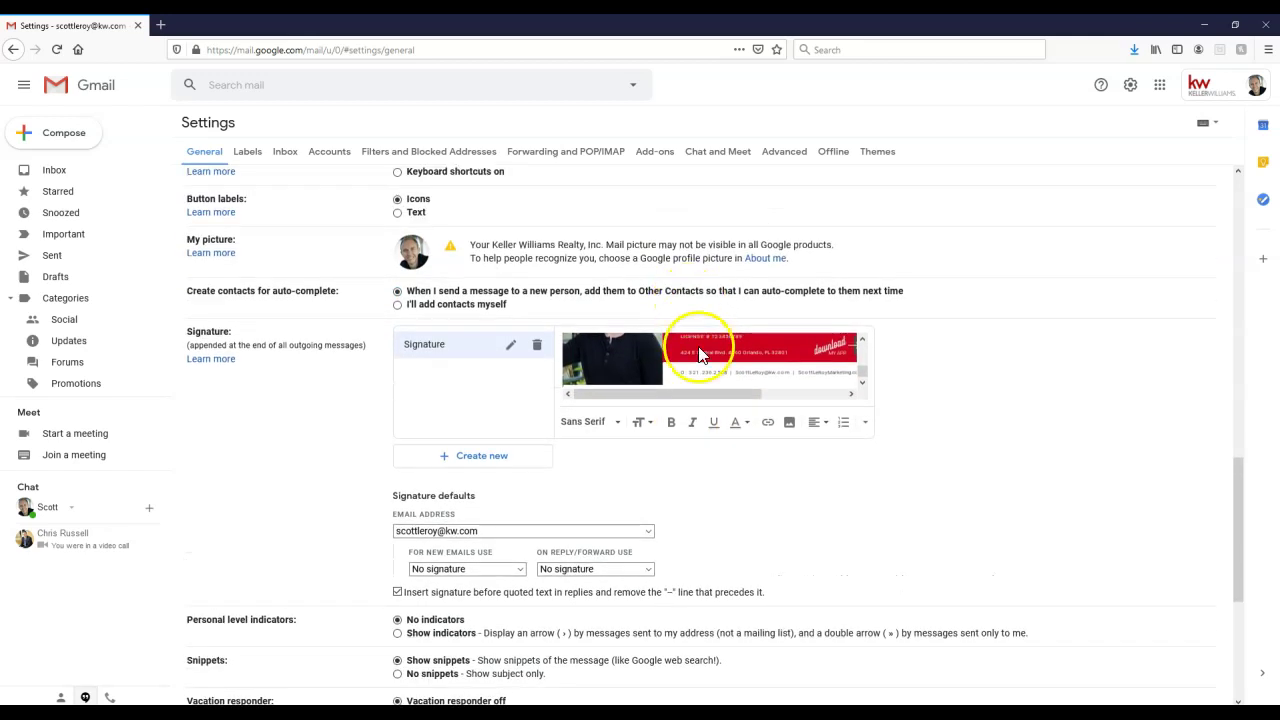
{"action": "scroll", "coordinate": [700, 355], "scroll_direction": "up", "scroll_amount": 3}
- Select the kw banner image in the signature editor, ready for linking
{"action": "left_click", "coordinate": [697, 358]}
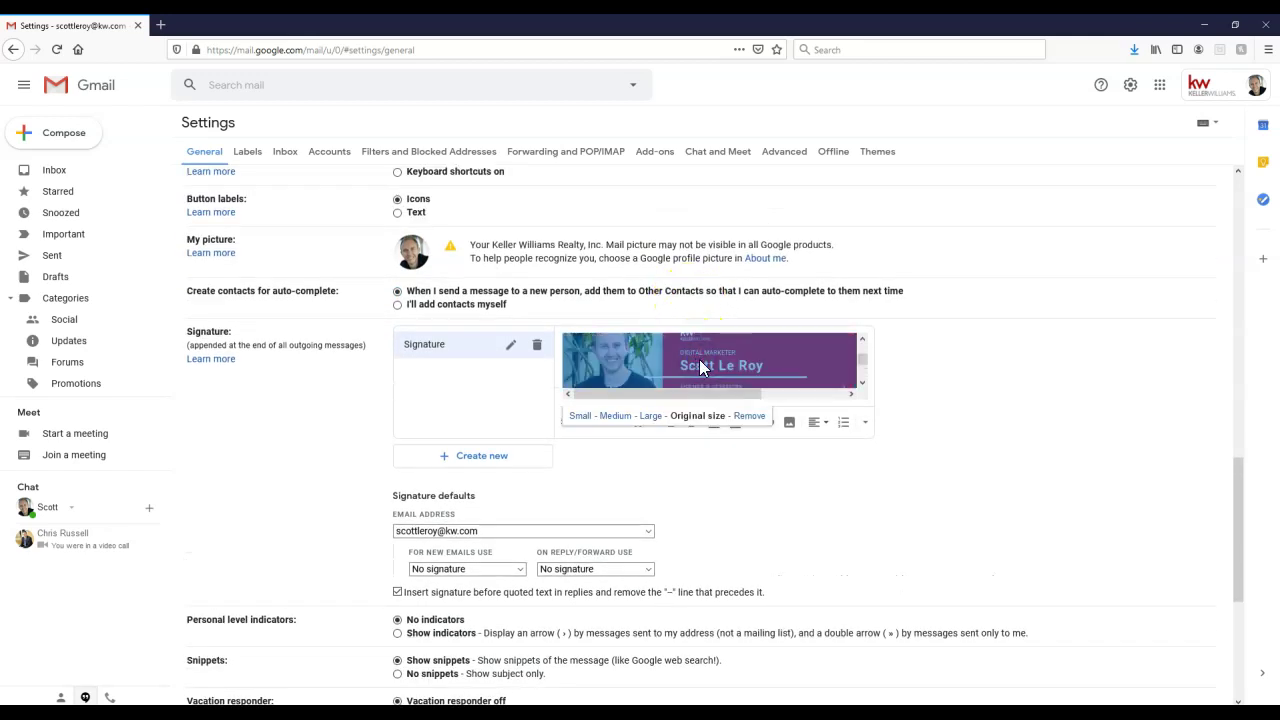
{"action": "left_click", "coordinate": [992, 411]}
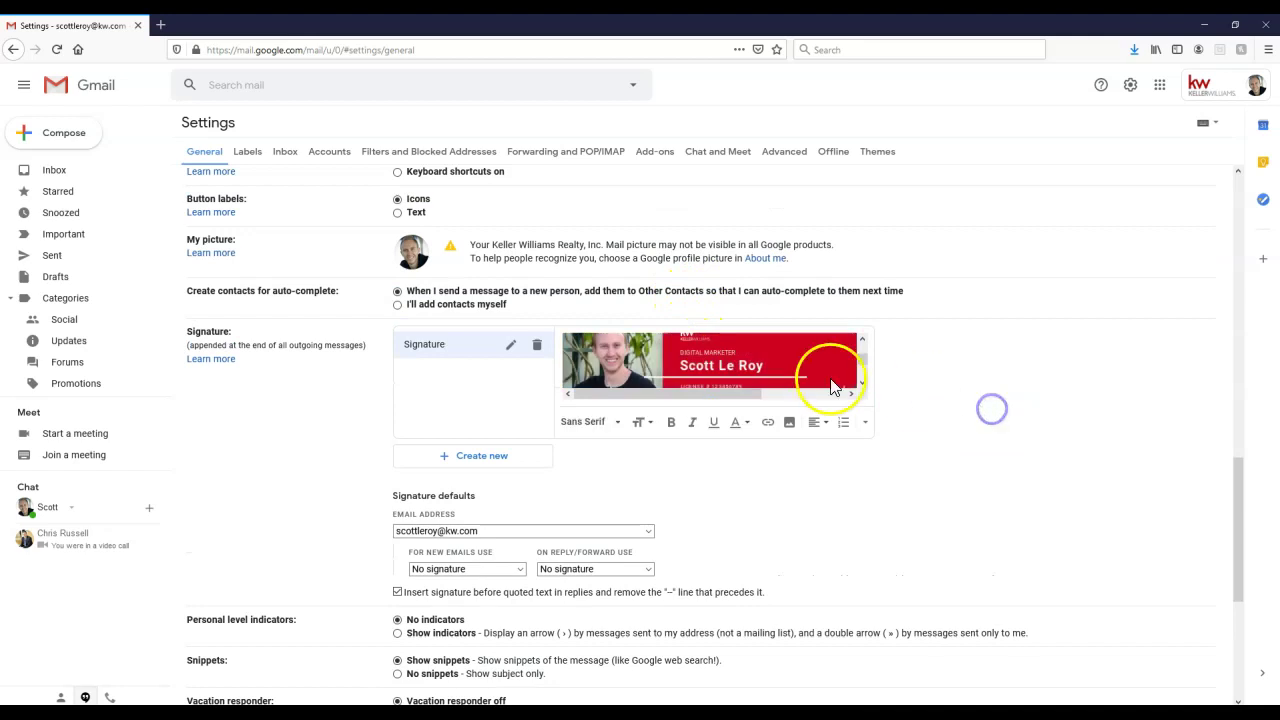
{"action": "scroll", "coordinate": [700, 370], "scroll_direction": "up", "scroll_amount": 3}
{"action": "left_click", "coordinate": [576, 350]}
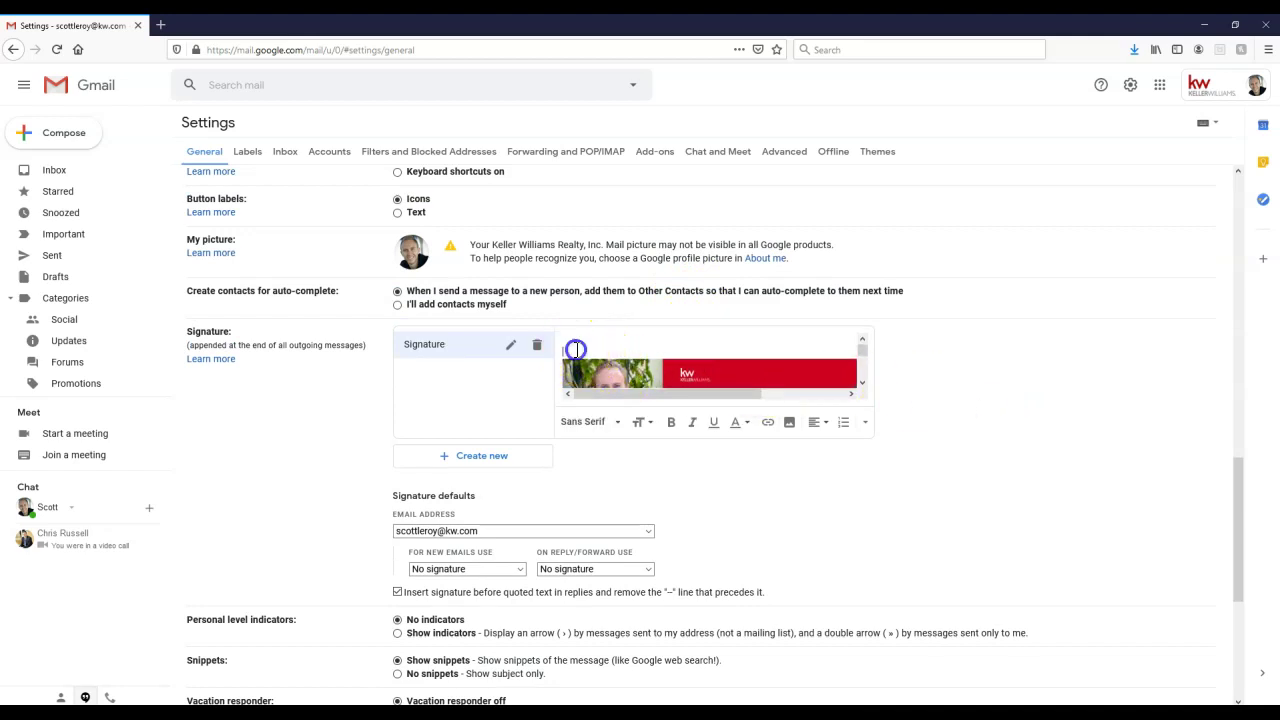
{"action": "mouse_move", "coordinate": [576, 350]}
{"action": "left_mouse_down"}
{"action": "mouse_move", "coordinate": [657, 400]}
{"action": "mouse_move", "coordinate": [714, 349]}
{"action": "mouse_move", "coordinate": [865, 371]}
{"action": "left_mouse_up"}
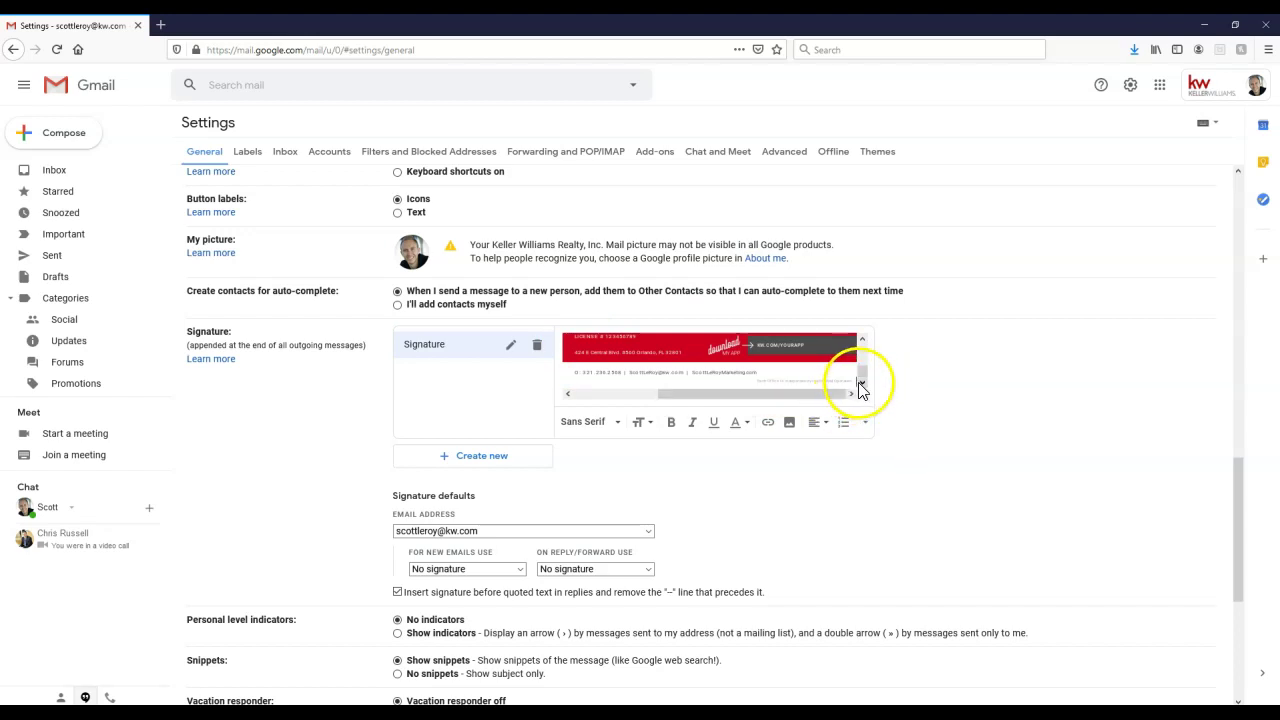
{"action": "mouse_move", "coordinate": [860, 388]}
{"action": "left_mouse_down"}
{"action": "mouse_move", "coordinate": [766, 400]}
{"action": "mouse_move", "coordinate": [640, 391]}
{"action": "left_mouse_up"}
{"action": "scroll", "coordinate": [656, 372], "scroll_direction": "up", "scroll_amount": 2}
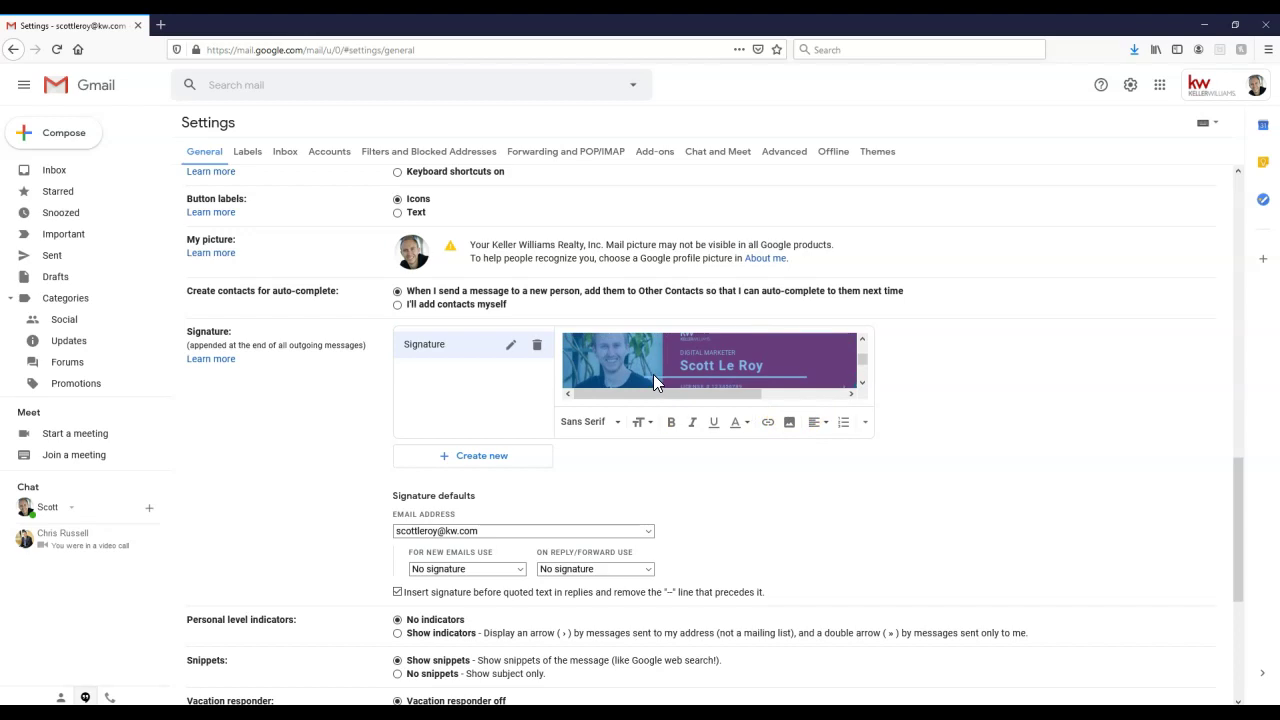
- Link the banner image to the agent's marketing website URL, leaving Text to display empty
{"action": "left_click", "coordinate": [767, 424]}
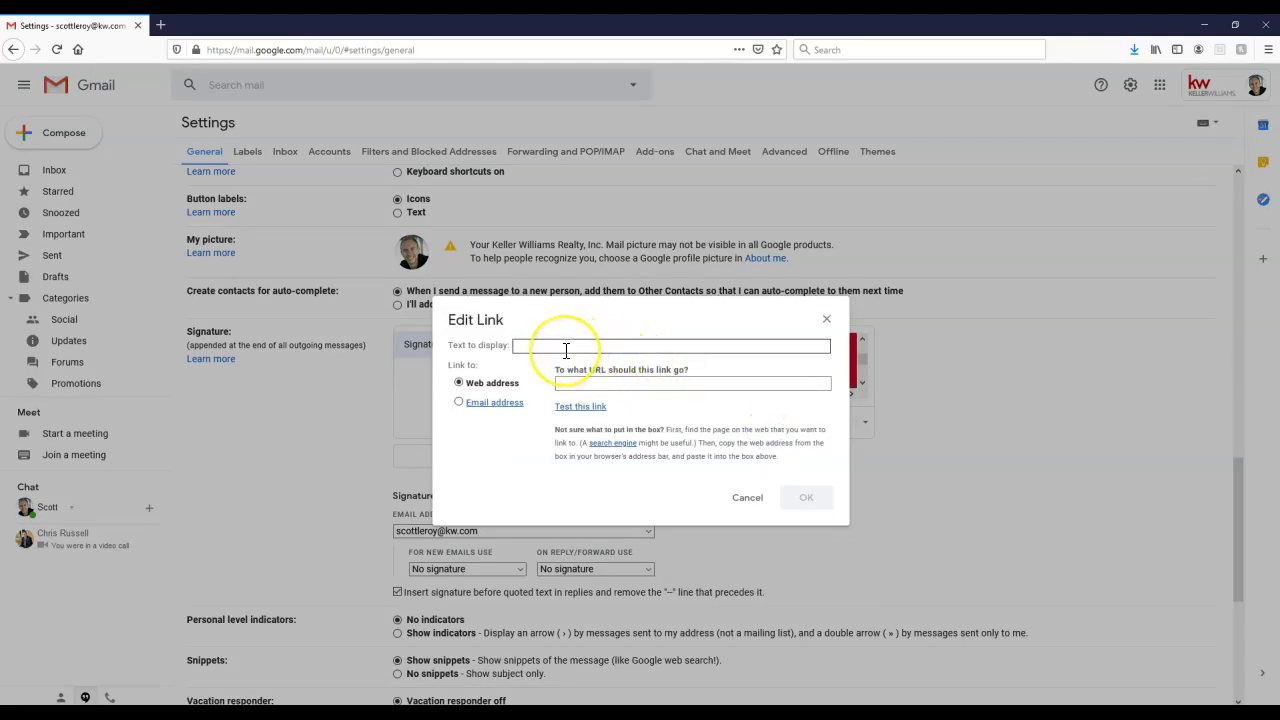
{"action": "left_click", "coordinate": [571, 383]}
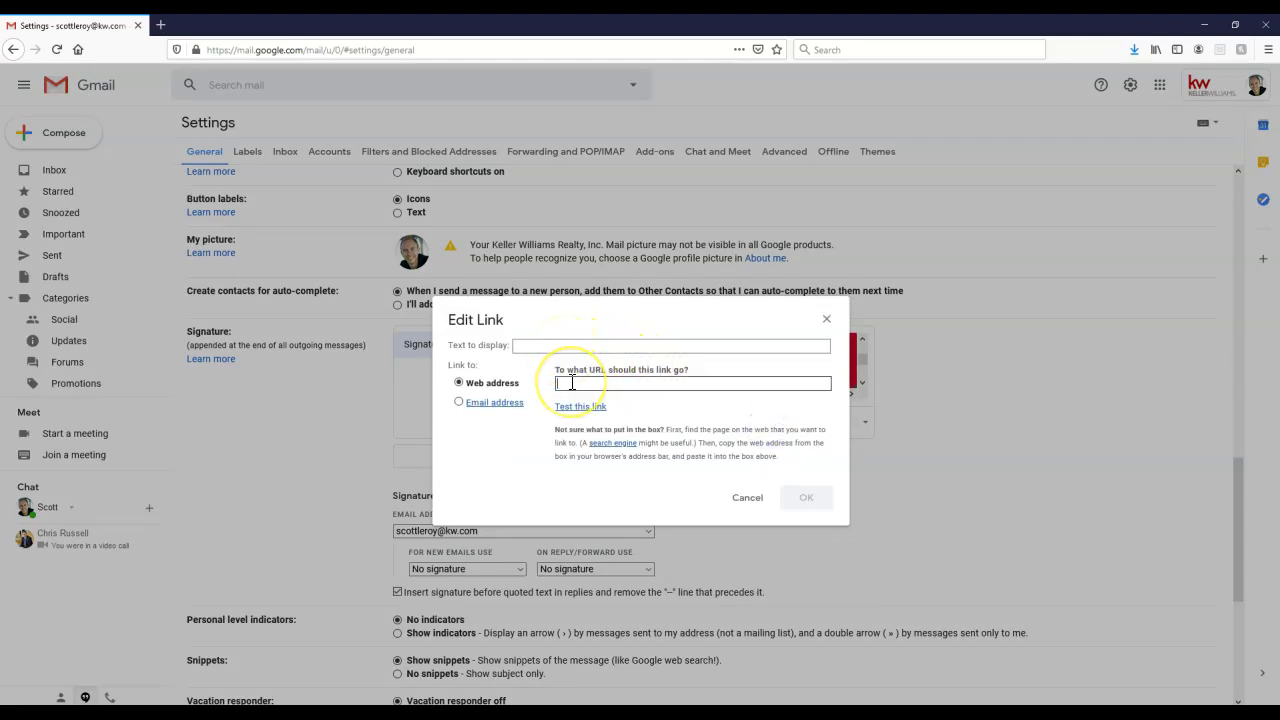
{"action": "type", "text": "htt"}
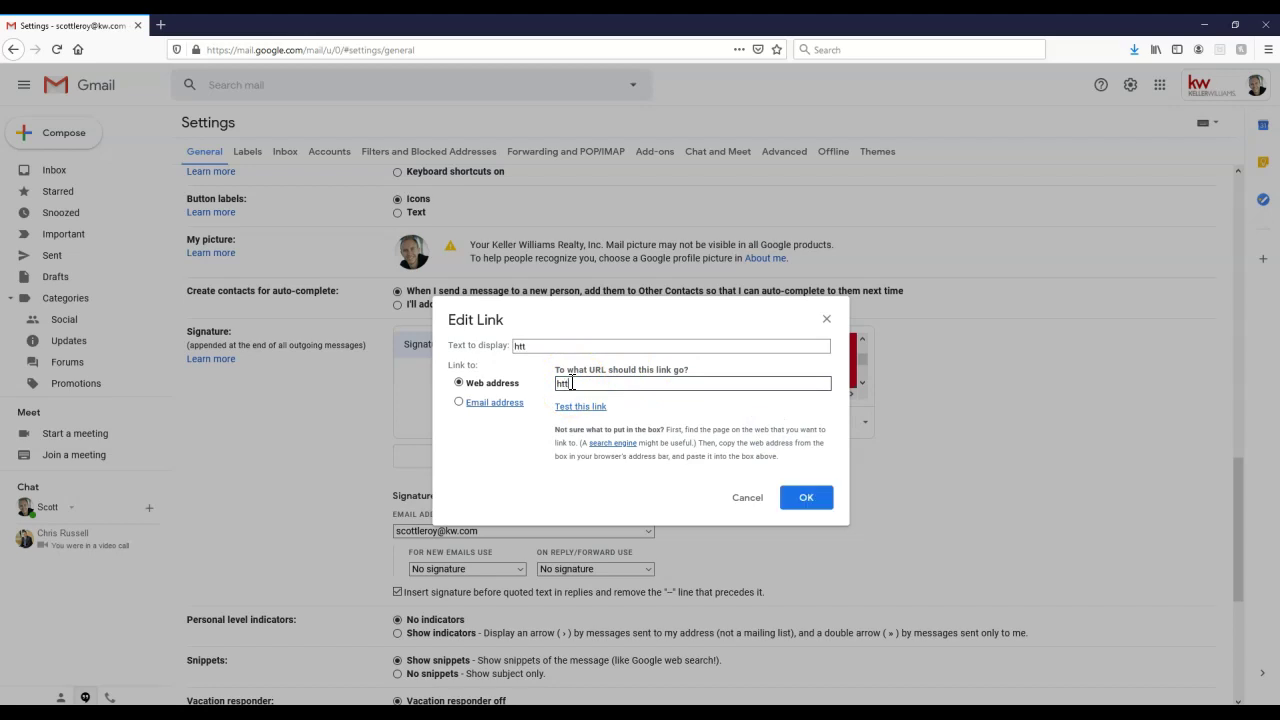
{"action": "type", "text": "ps://www.scottleroyteam"}
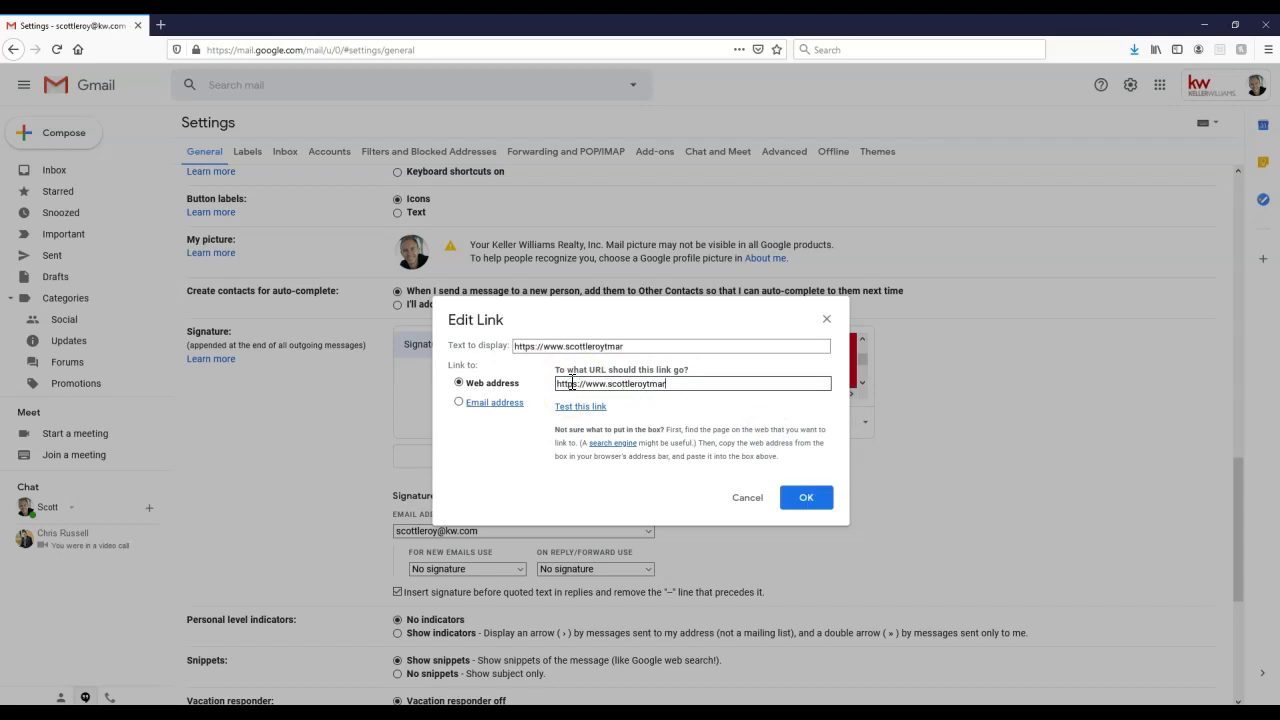
{"action": "key", "text": "BackSpace"}
{"action": "key", "text": "BackSpace"}
{"action": "key", "text": "BackSpace"}
{"action": "key", "text": "BackSpace"}
{"action": "type", "text": "marketing.com"}
{"action": "left_click_drag", "start_coordinate": [668, 346], "coordinate": [409, 343]}
{"action": "key", "text": "BackSpace"}
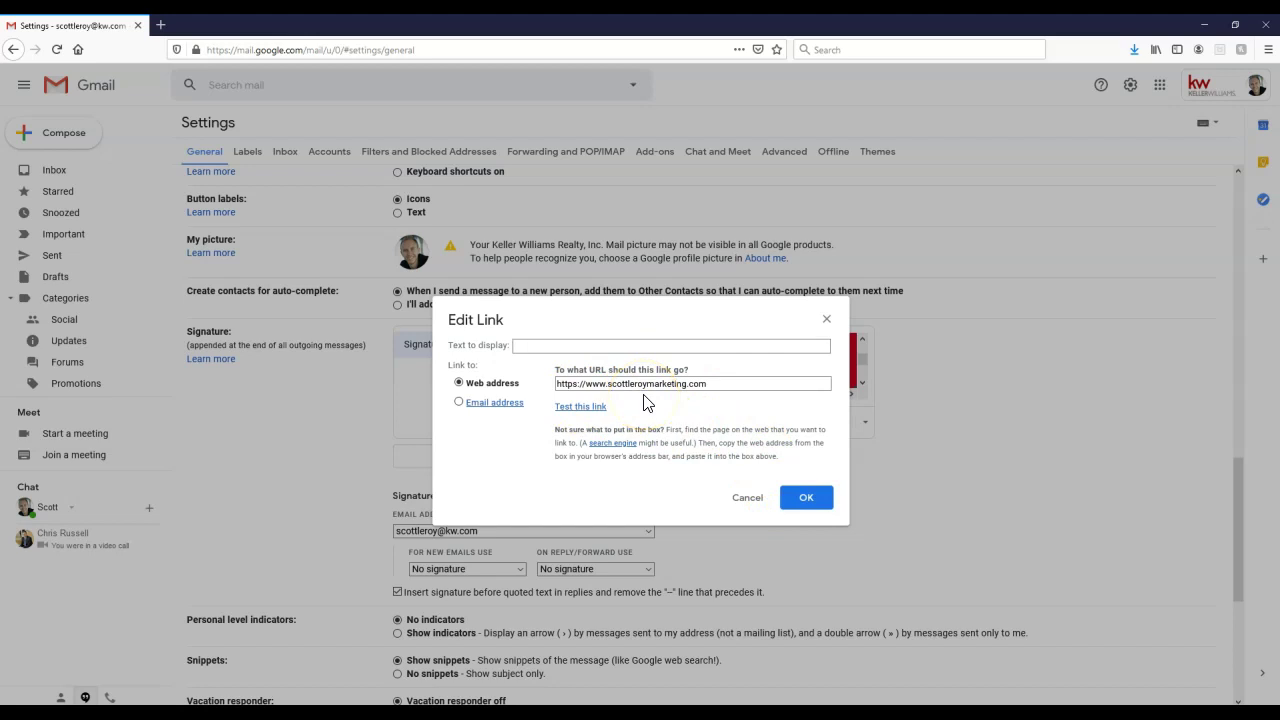
{"action": "left_click", "coordinate": [806, 497]}
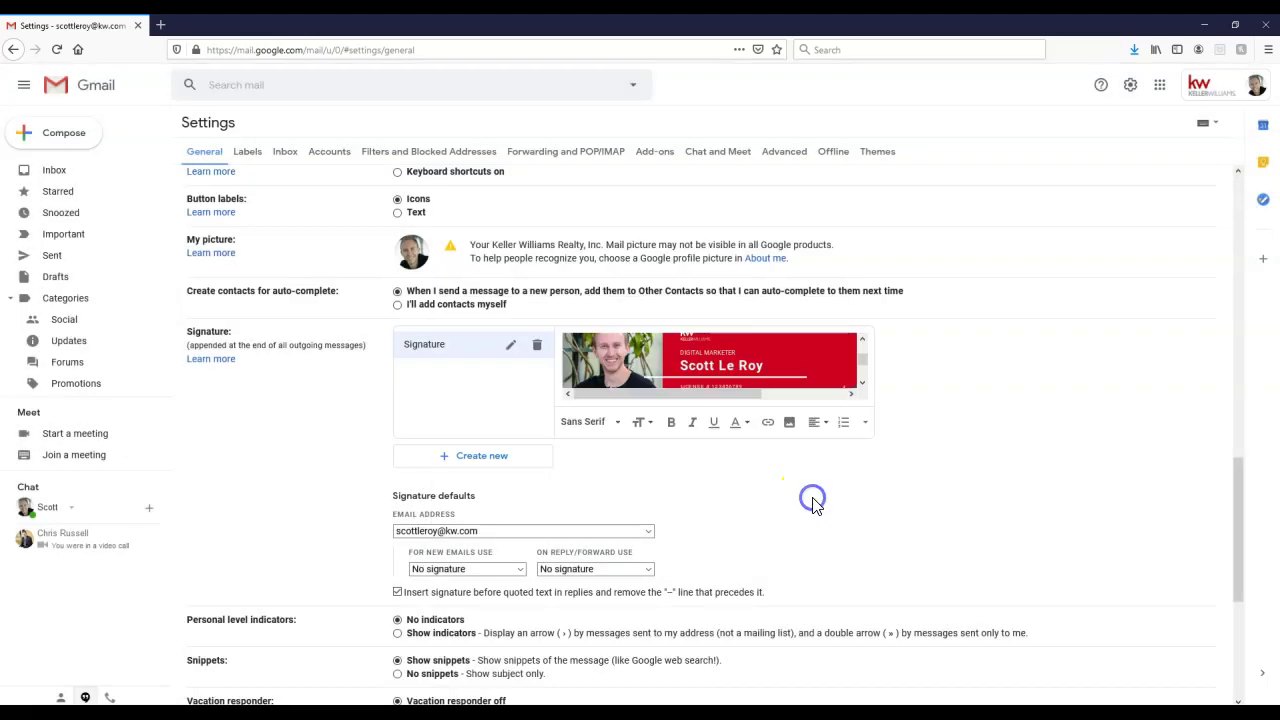
- Check the banner image's link in the signature editor
{"action": "left_click", "coordinate": [766, 370]}
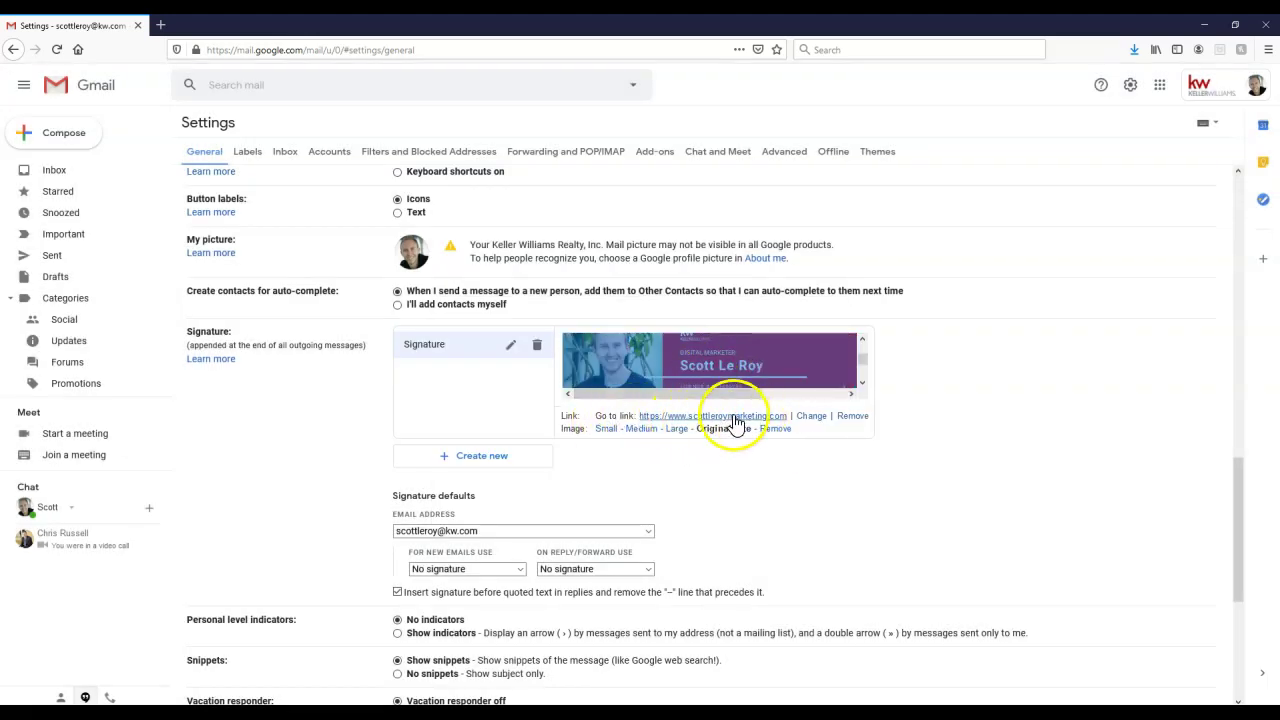
{"action": "scroll", "coordinate": [810, 375], "scroll_direction": "up", "scroll_amount": 2}
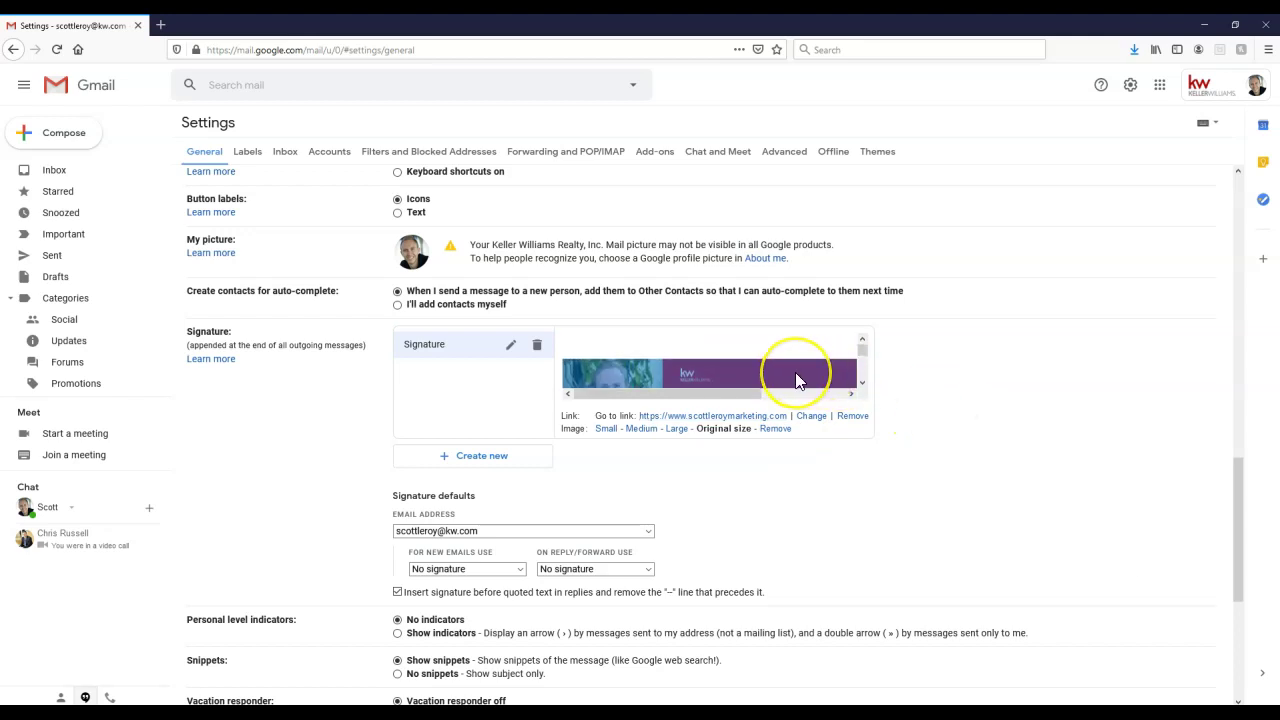
{"action": "scroll", "coordinate": [795, 375], "scroll_direction": "down", "scroll_amount": 2}
{"action": "scroll", "coordinate": [795, 375], "scroll_direction": "down", "scroll_amount": 2}
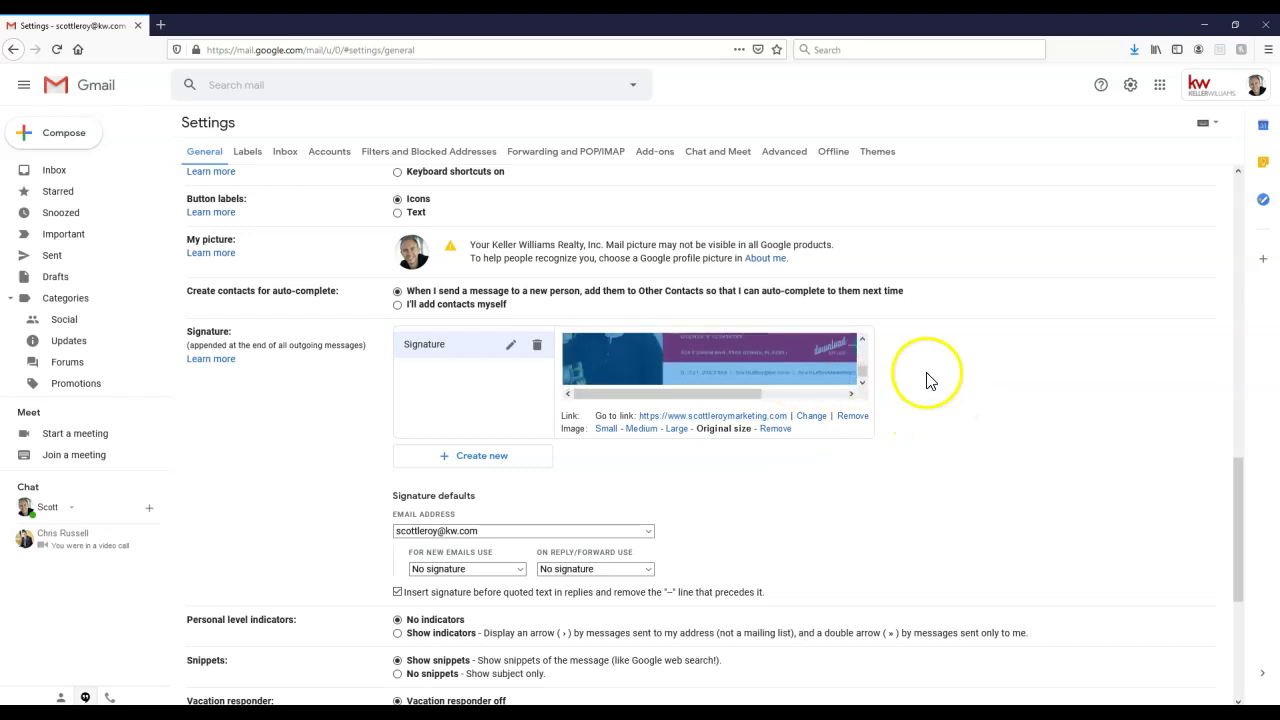
{"action": "left_click", "coordinate": [925, 378]}
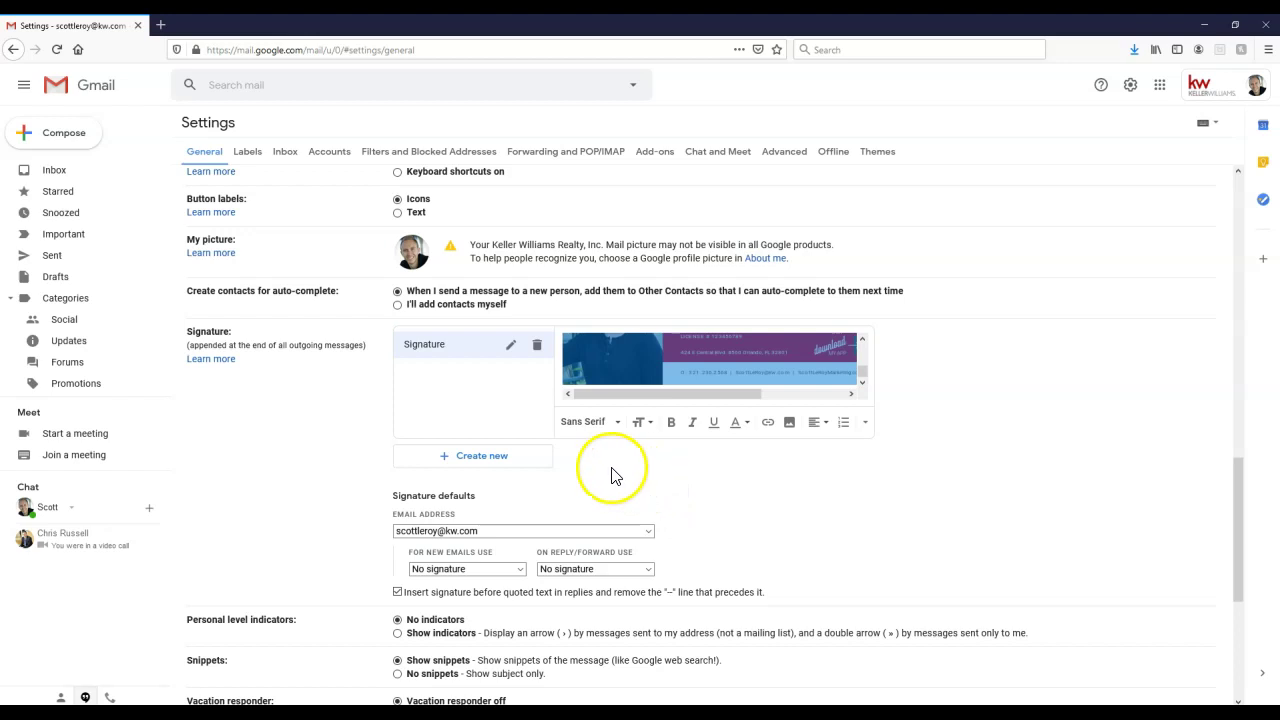
- Set 'Signature' as default for new emails and replies/forwards, then save changes
{"action": "left_click", "coordinate": [519, 570]}
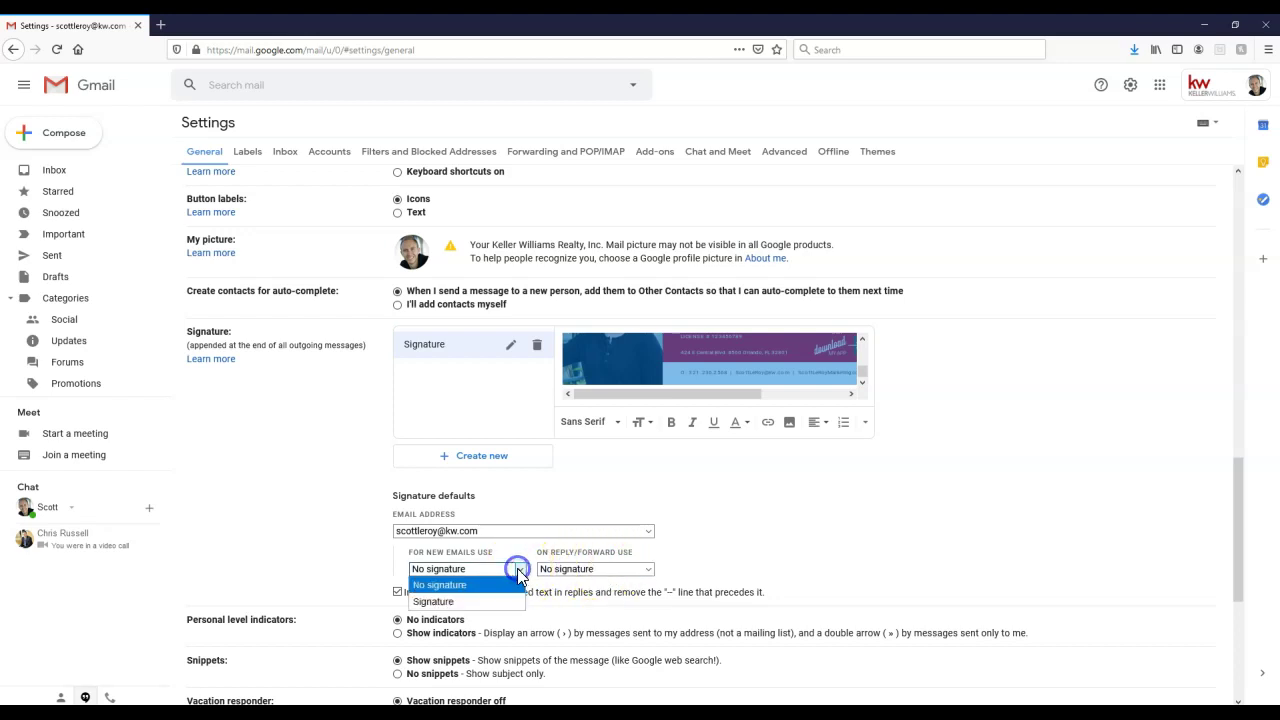
{"action": "left_click", "coordinate": [433, 601]}
{"action": "left_click", "coordinate": [600, 569]}
{"action": "left_click", "coordinate": [595, 601]}
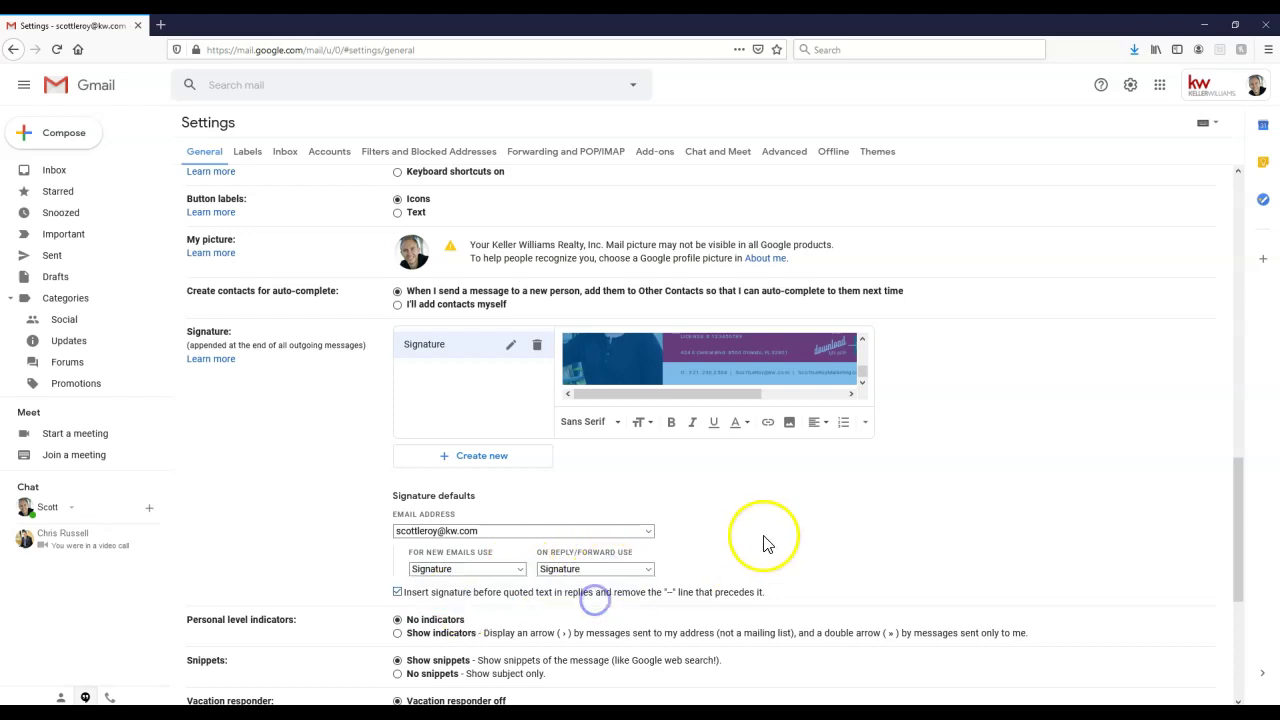
{"action": "scroll", "coordinate": [765, 543], "scroll_direction": "down", "scroll_amount": 5}
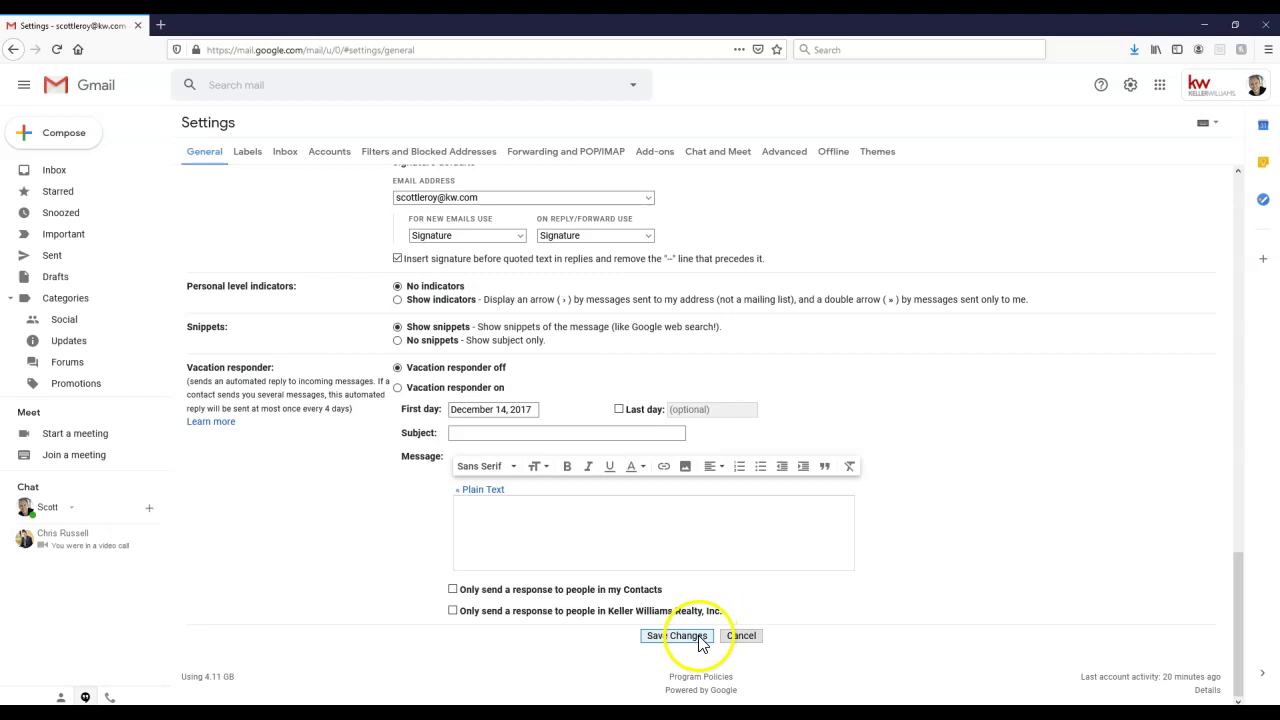
{"action": "left_click", "coordinate": [700, 640]}
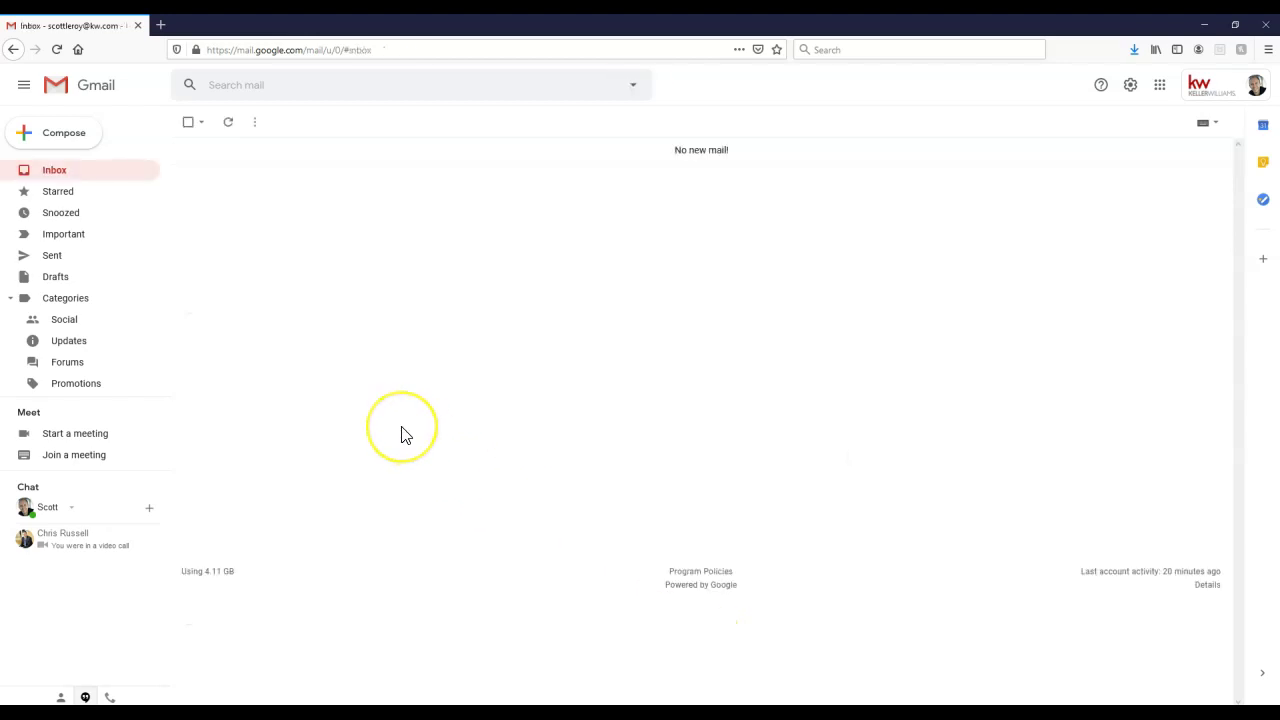
- Compose a new message and follow the signature image's link to the marketing website
{"action": "left_click", "coordinate": [78, 132]}
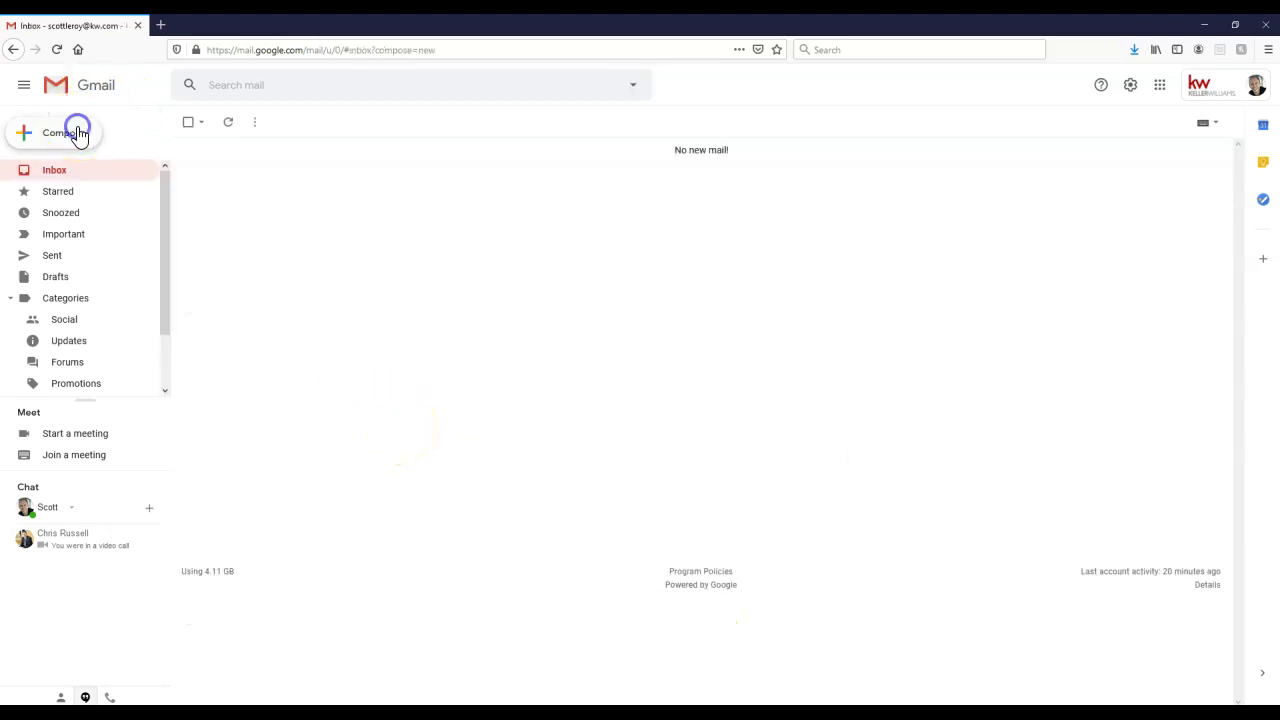
{"action": "left_click", "coordinate": [942, 477]}
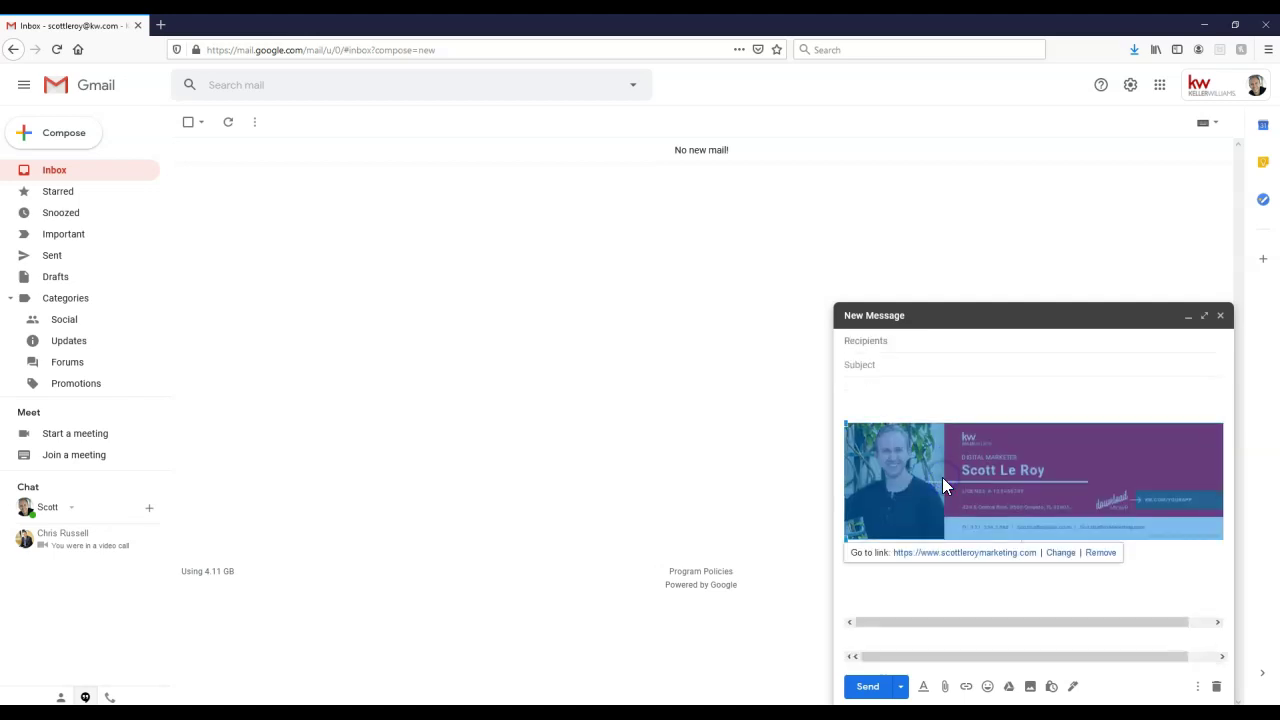
{"action": "left_click", "coordinate": [1000, 470]}
{"action": "left_click", "coordinate": [945, 563]}
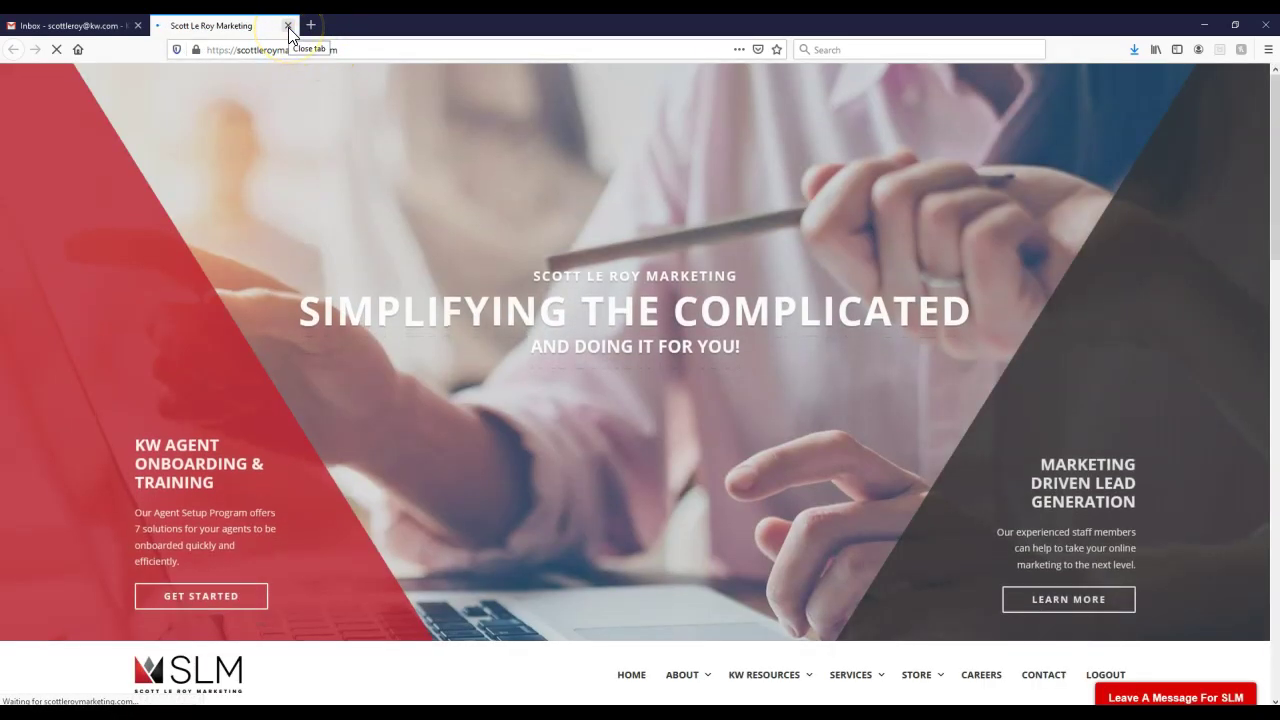
{"action": "left_click", "coordinate": [288, 26]}
- Reselect the signature image in the new message to review its link, then deselect it
{"action": "left_click", "coordinate": [934, 566]}
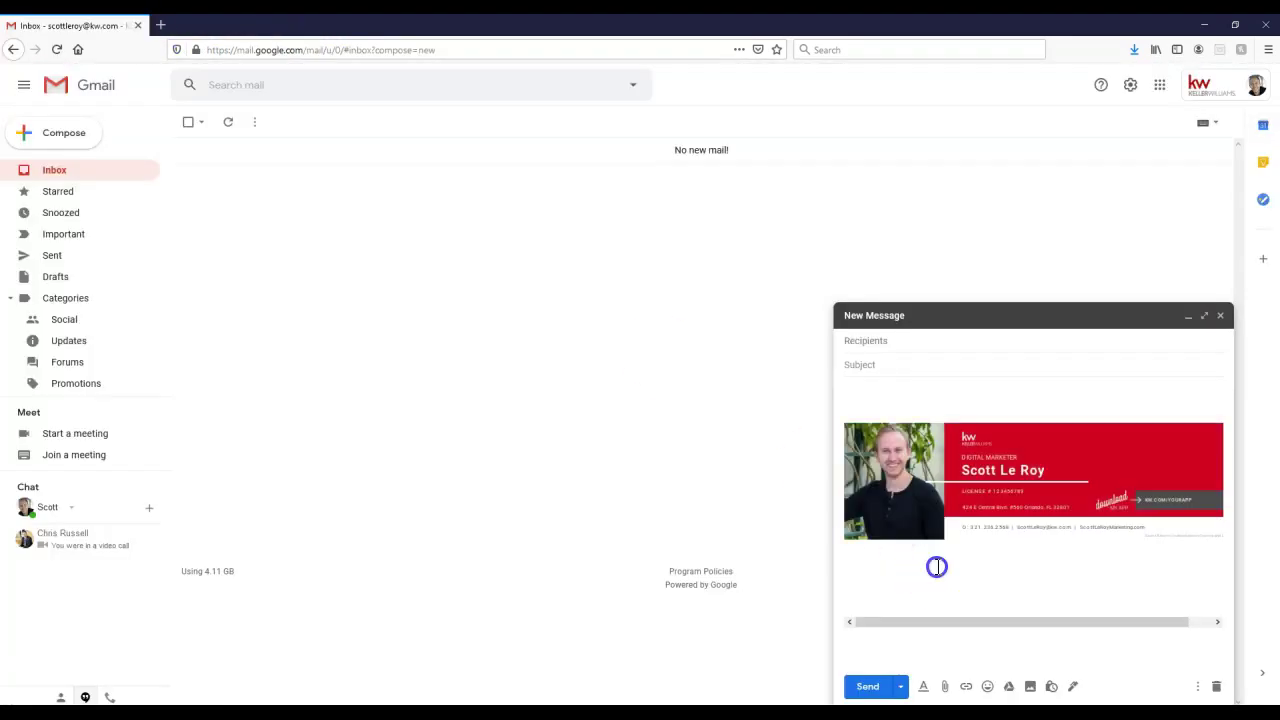
{"action": "left_click", "coordinate": [915, 562]}
{"action": "left_click", "coordinate": [892, 549]}
{"action": "left_click", "coordinate": [987, 463]}
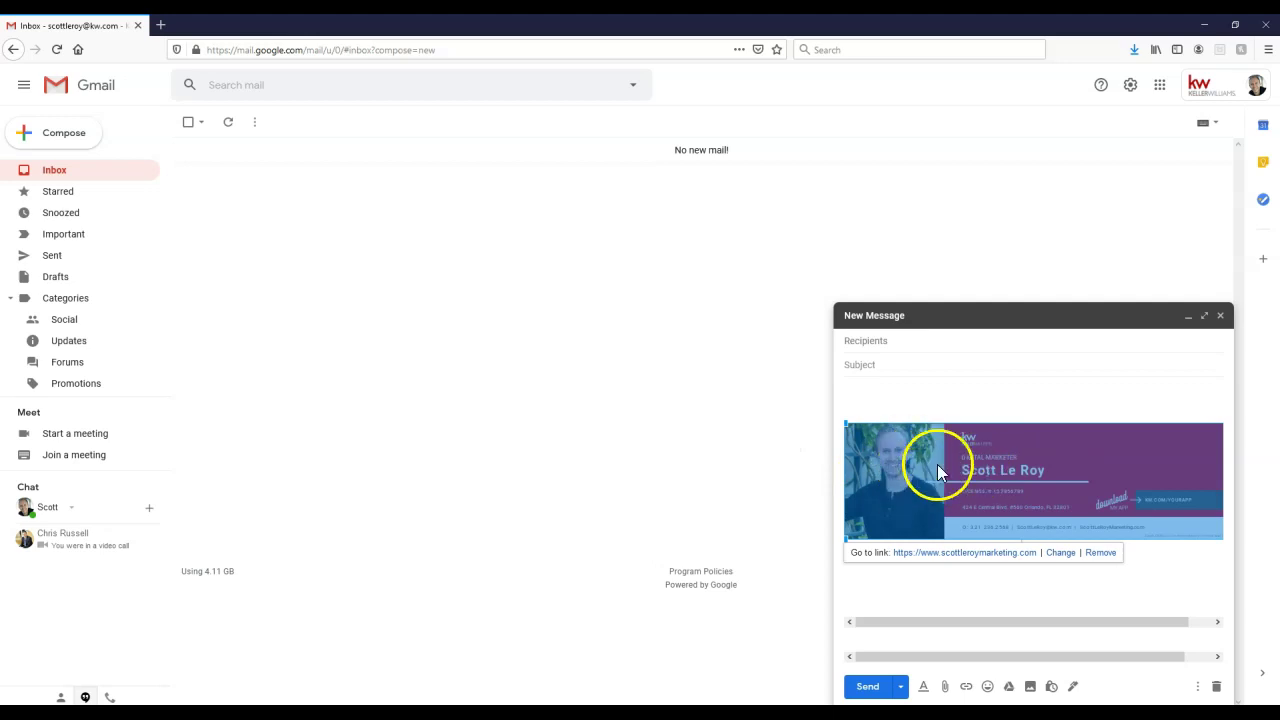
{"action": "left_click", "coordinate": [558, 434]}
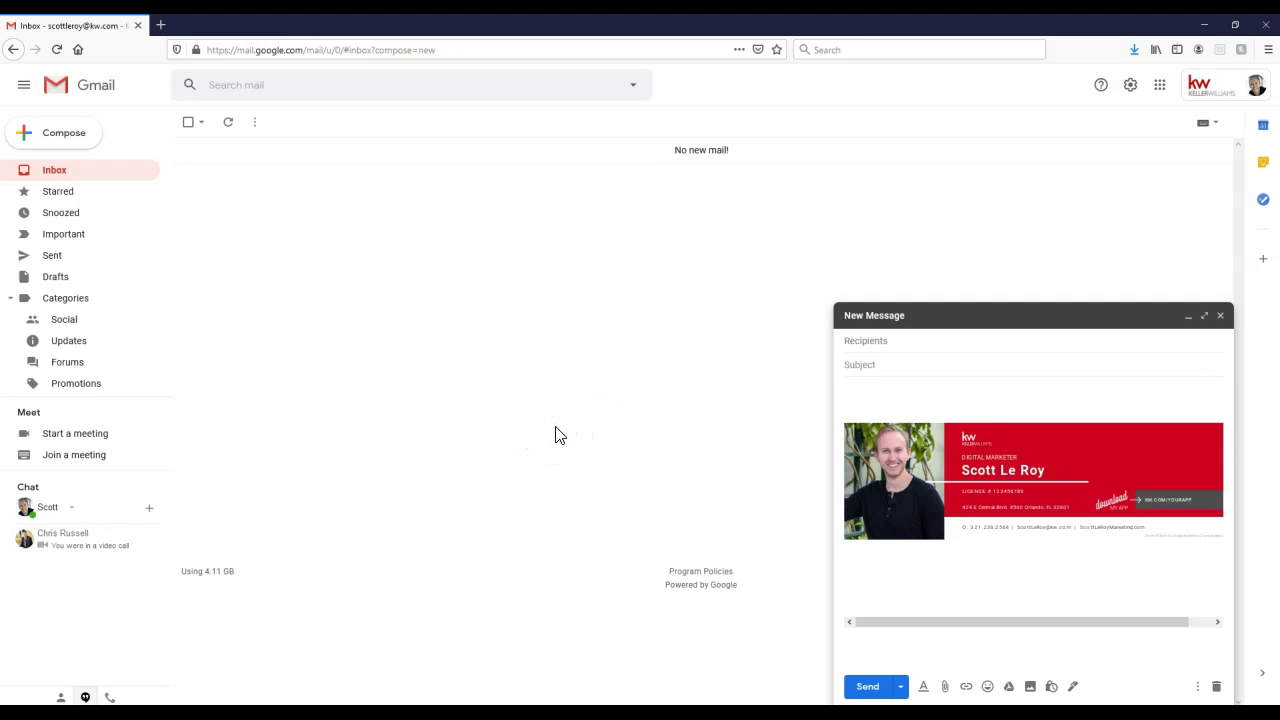